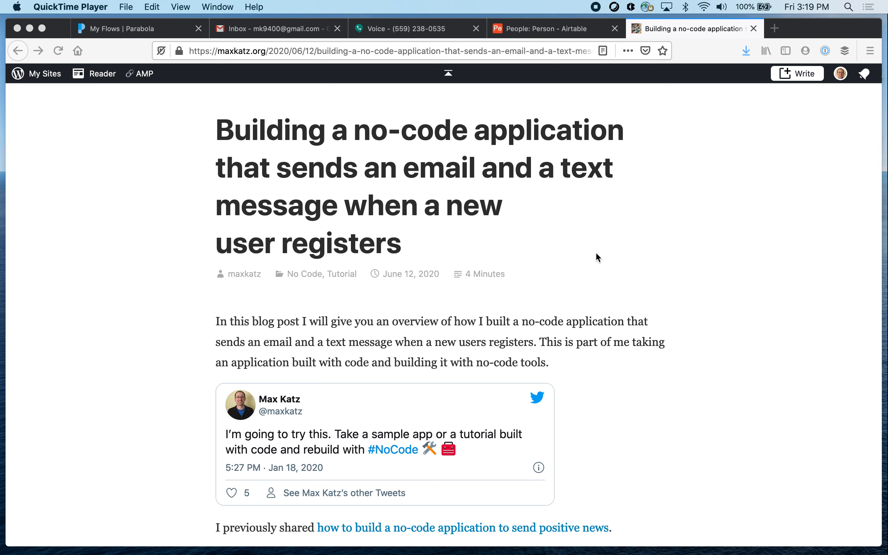
Review the blog post's introduction, the Parabola application flow diagram and the list of tools used
scroll(597, 257, down, 3)
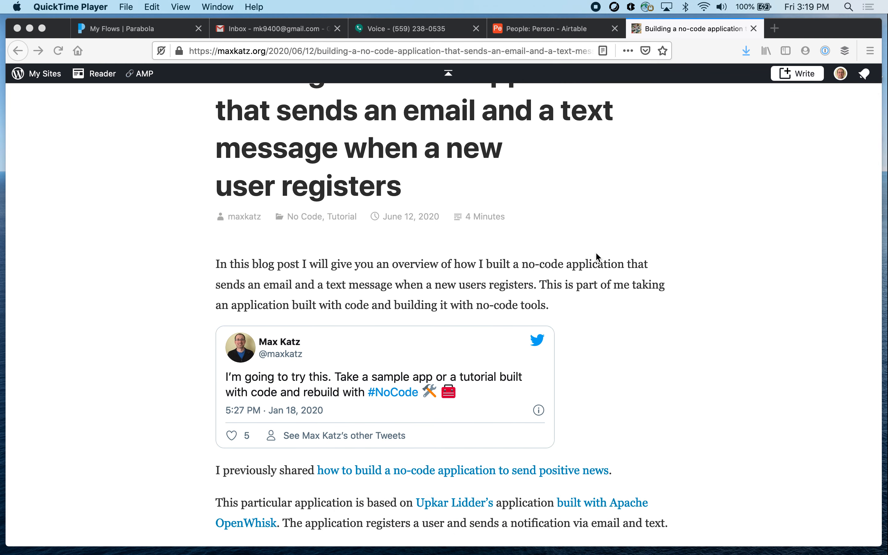
scroll(596, 254, down, 10)
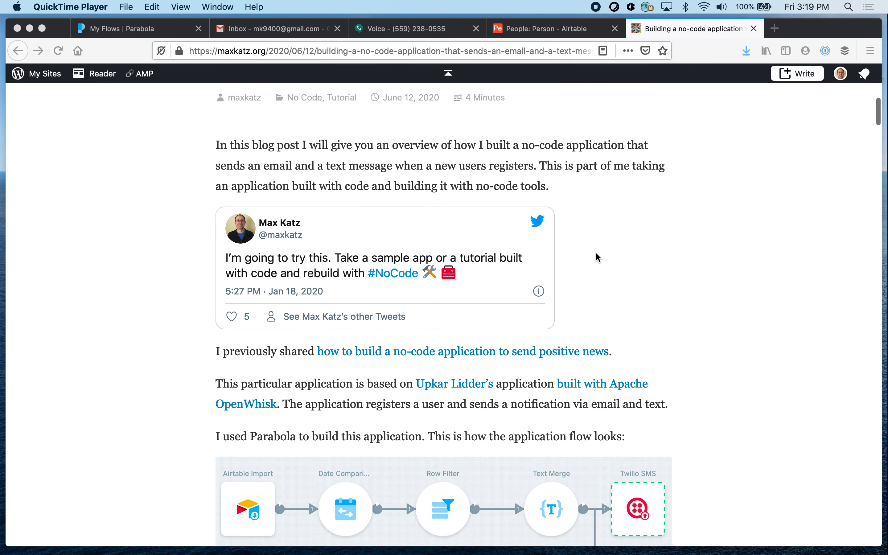
scroll(596, 253, down, 6)
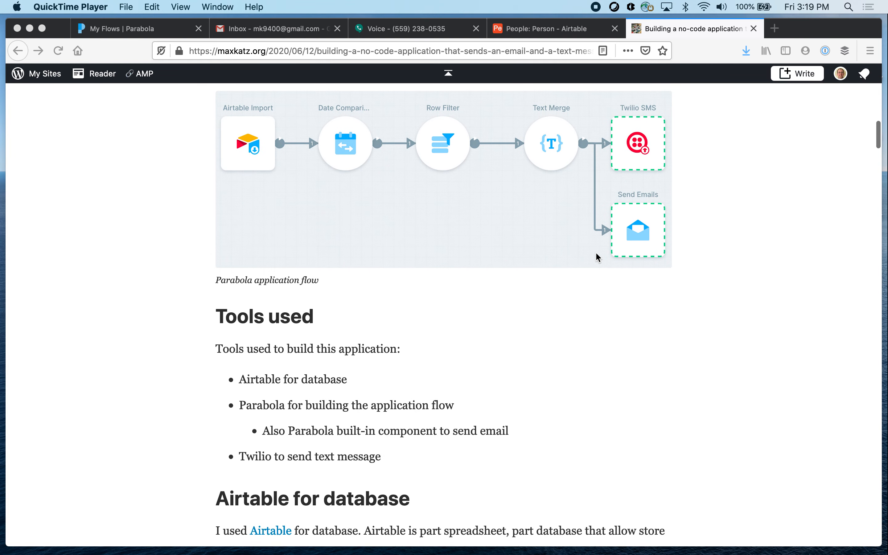
scroll(492, 342, down, 3)
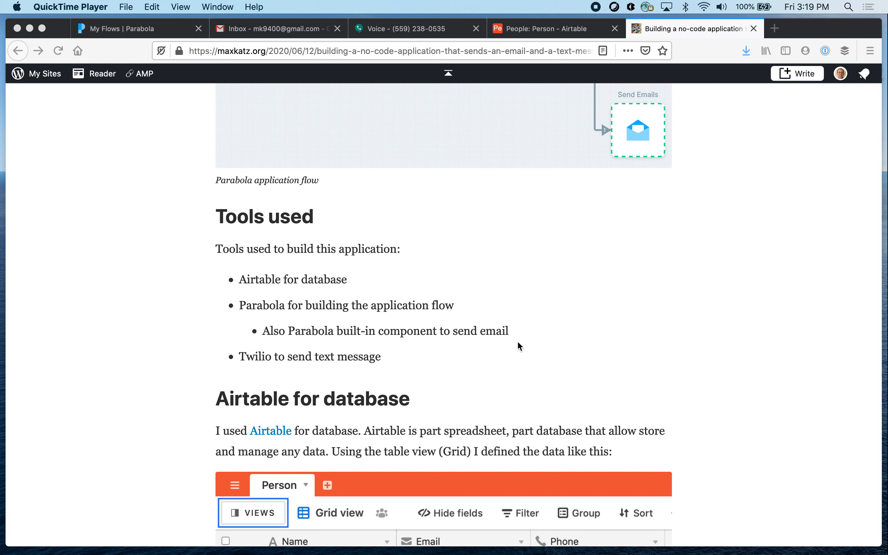
scroll(517, 343, up, 3)
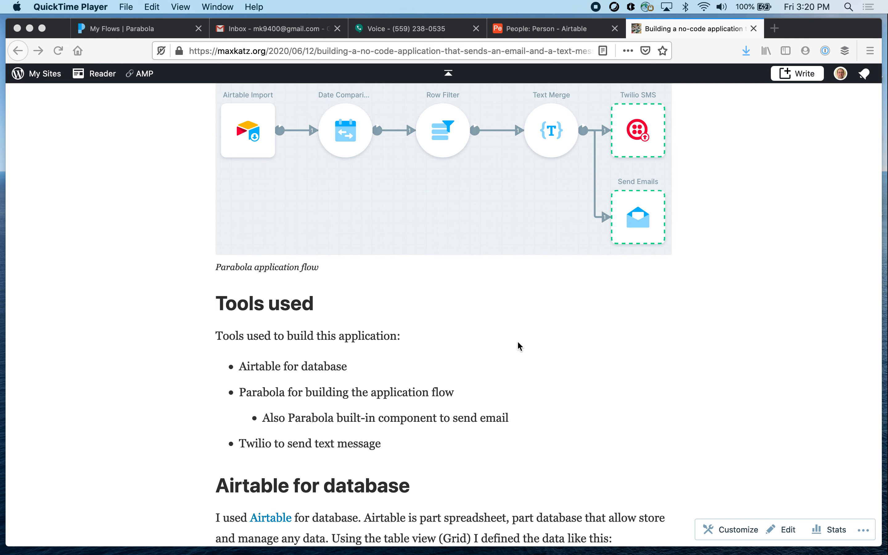
scroll(518, 343, up, 10)
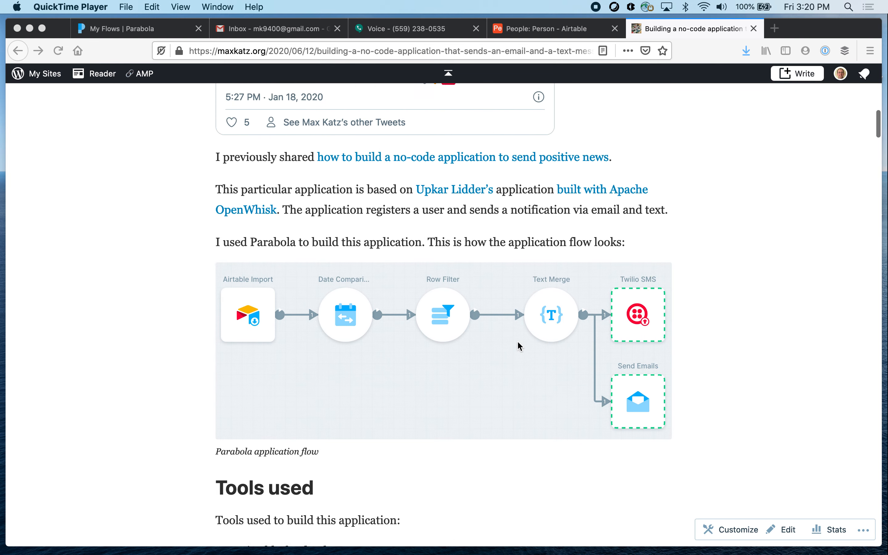
scroll(519, 345, up, 4)
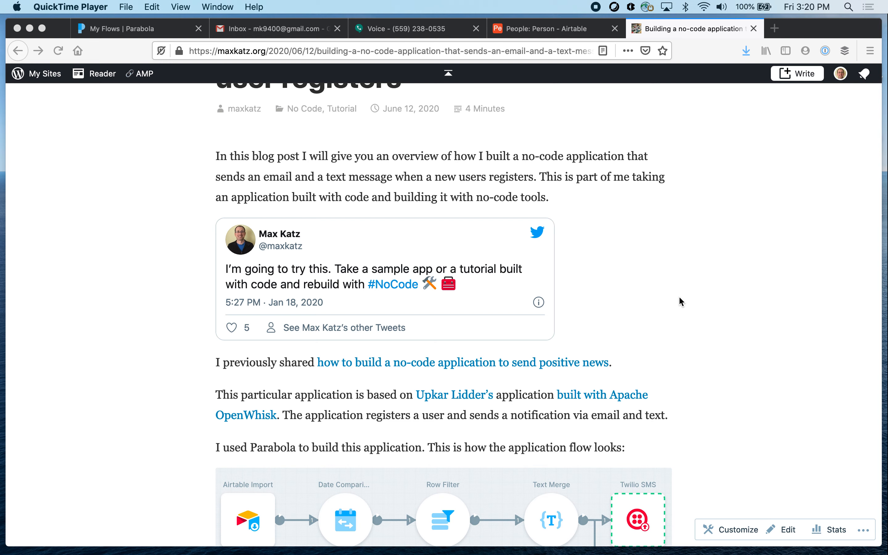
Switch to the People base in Airtable, review the User Registration form view and open its live form
click(577, 28)
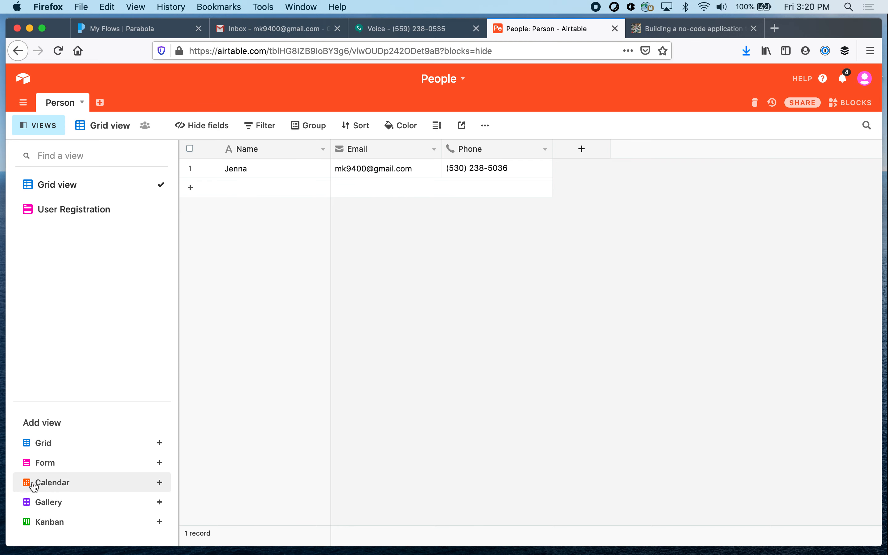
mouse_move(72, 467)
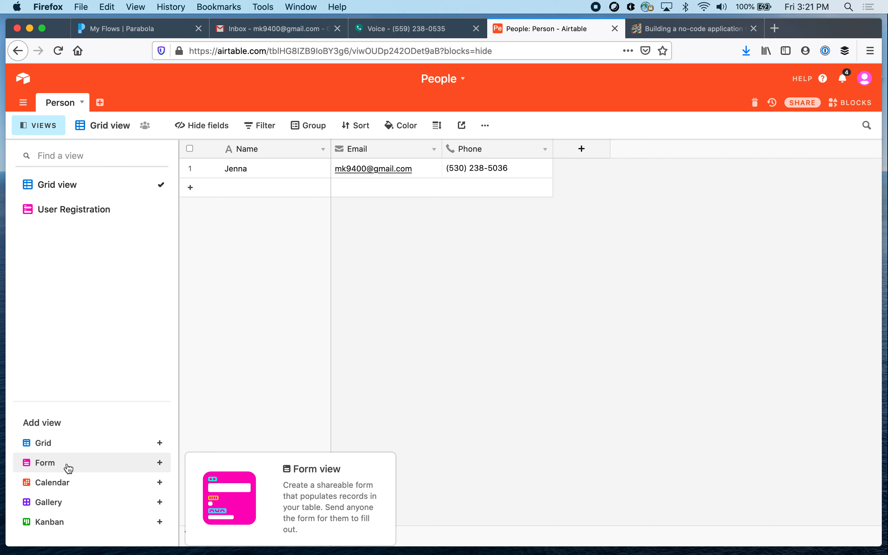
click(87, 210)
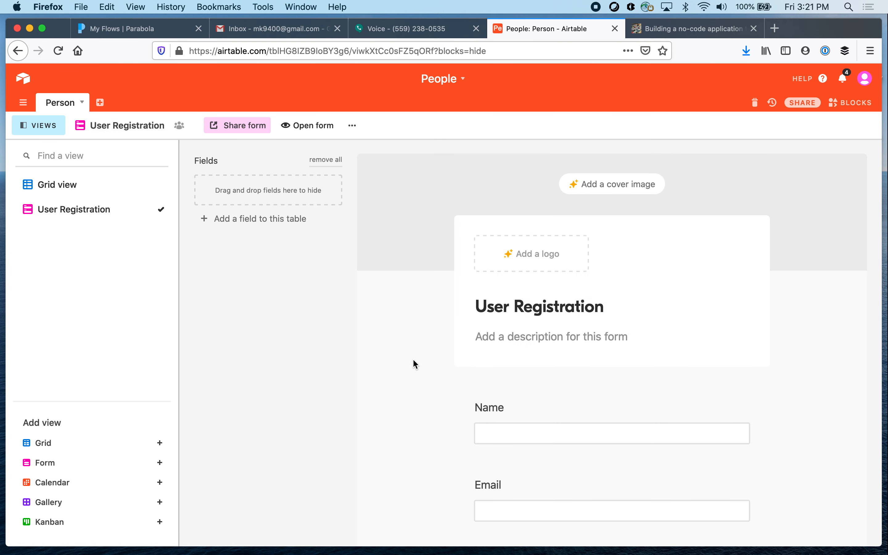
scroll(413, 291, down, 3)
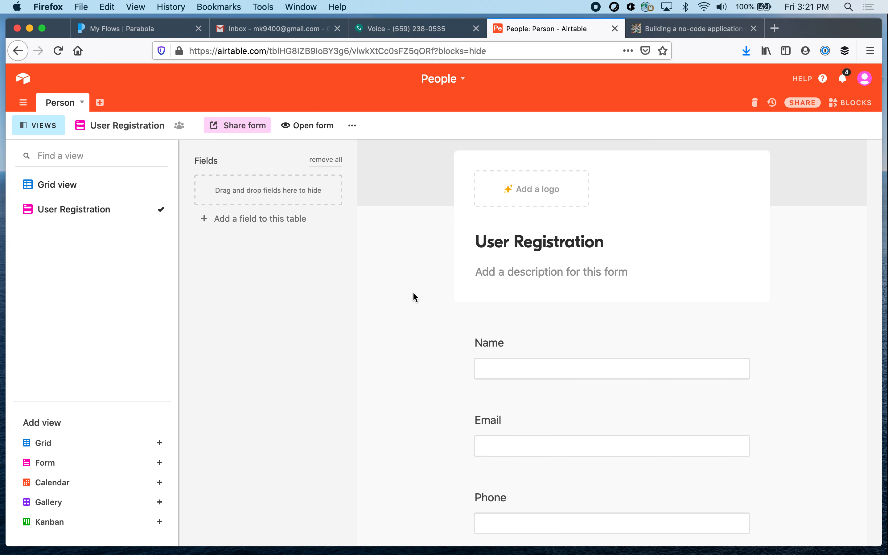
scroll(413, 292, up, 3)
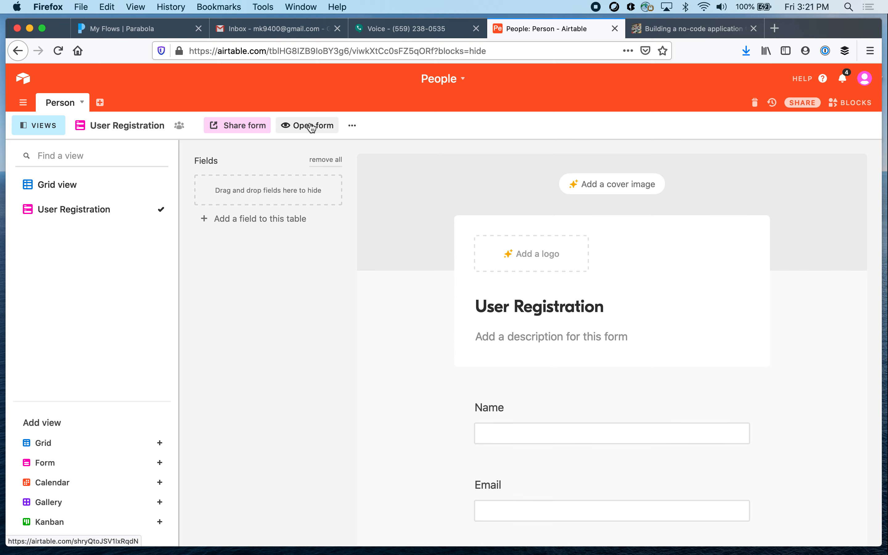
click(311, 127)
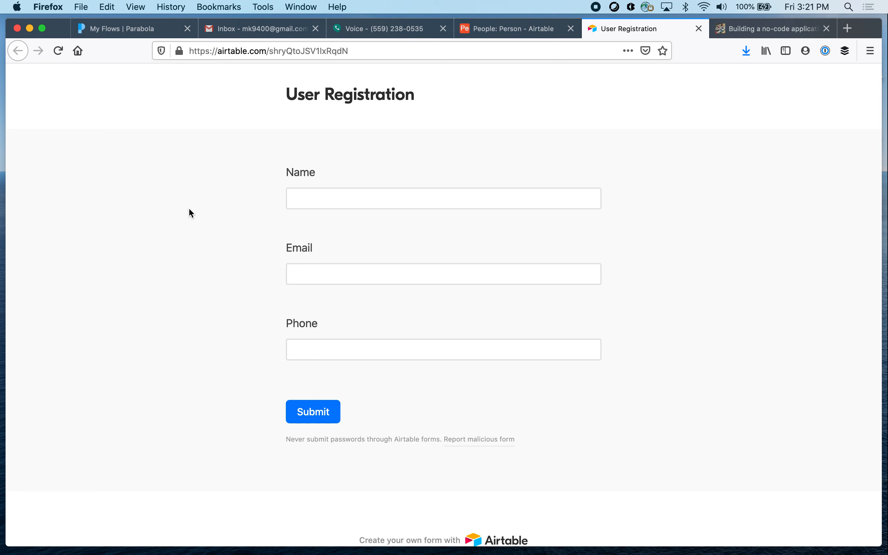
Fill in the registration form's Name field with the user's first name and the Email field with their e-mail address
click(322, 200)
text(Mary)
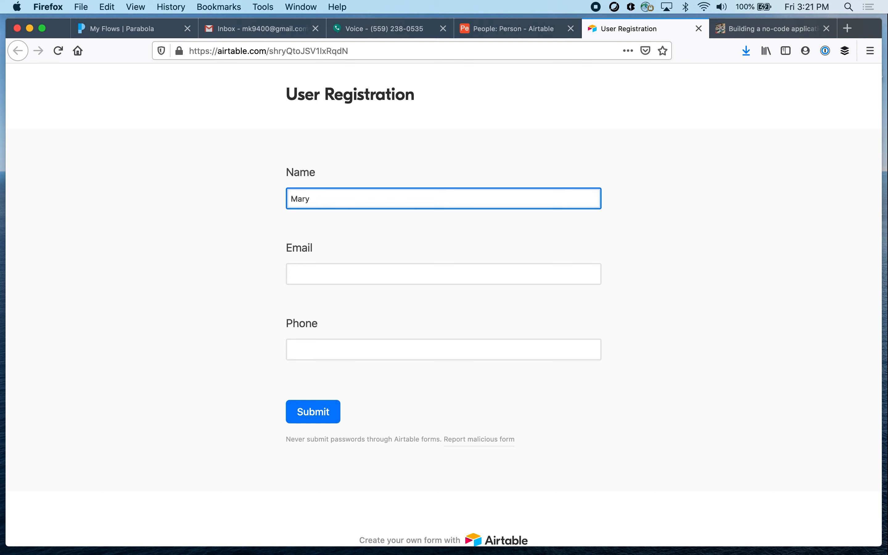
click(335, 272)
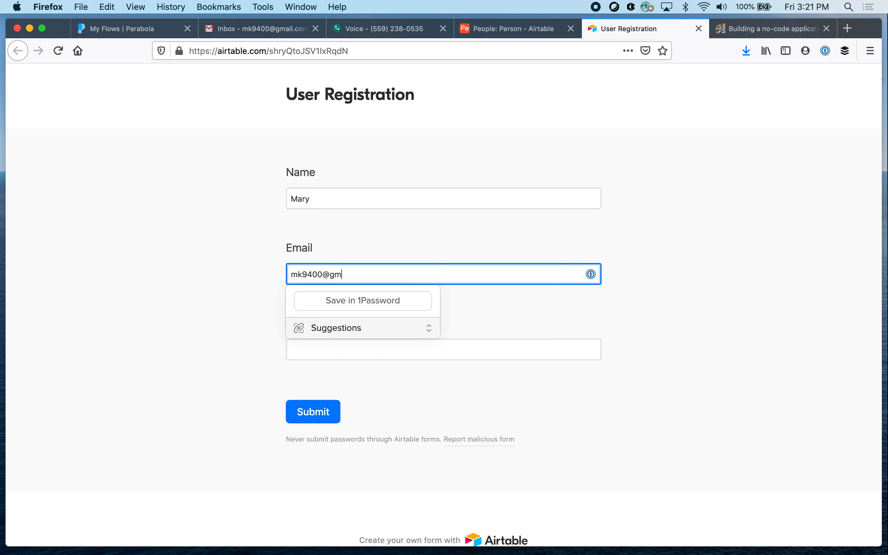
click(200, 302)
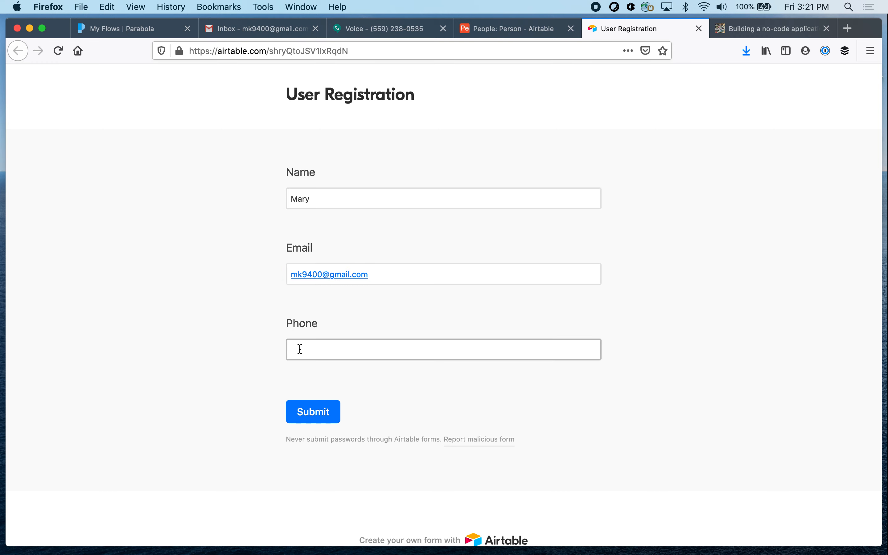
Copy the account's own phone number from Google Voice and paste it into the registration form's Phone field
click(401, 34)
click(767, 124)
drag(771, 123, 708, 124)
key(super+c)
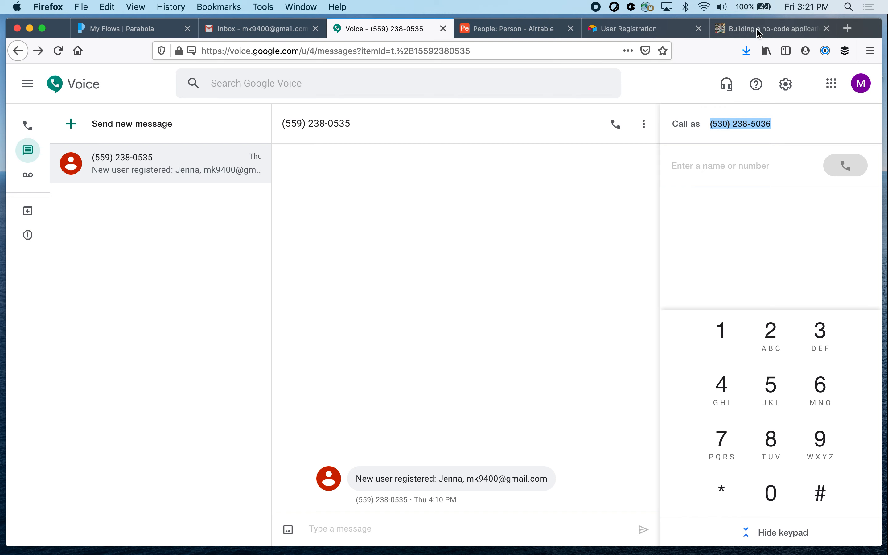
click(663, 34)
click(317, 347)
key(super+v)
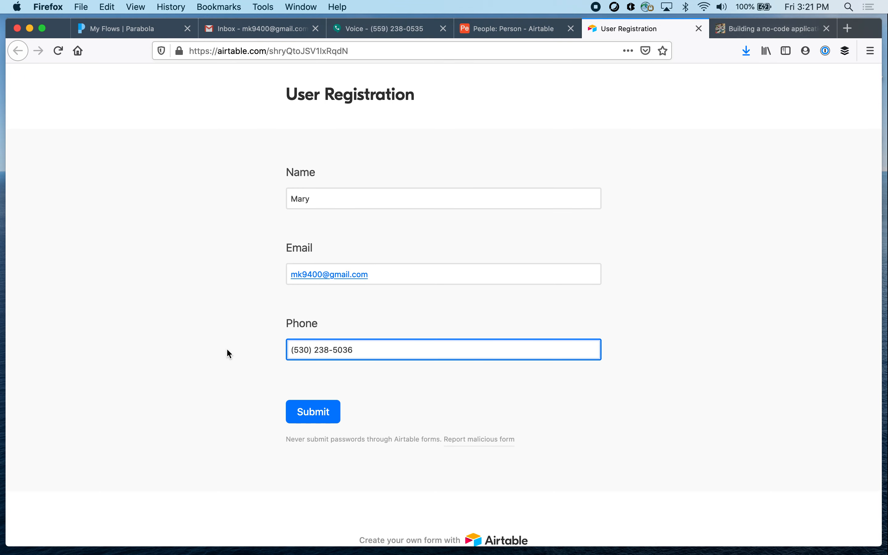
Submit the registration form and check the Person table's Grid view in Airtable for the new record
click(311, 418)
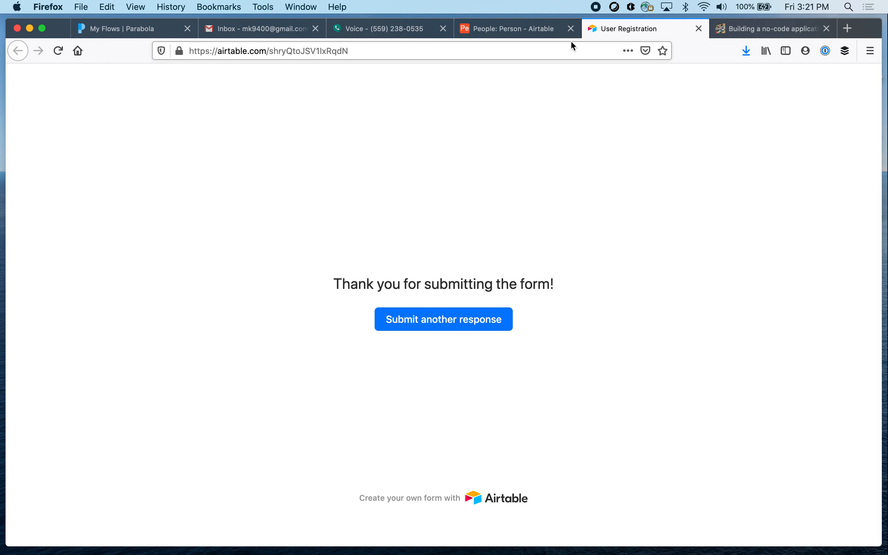
click(523, 32)
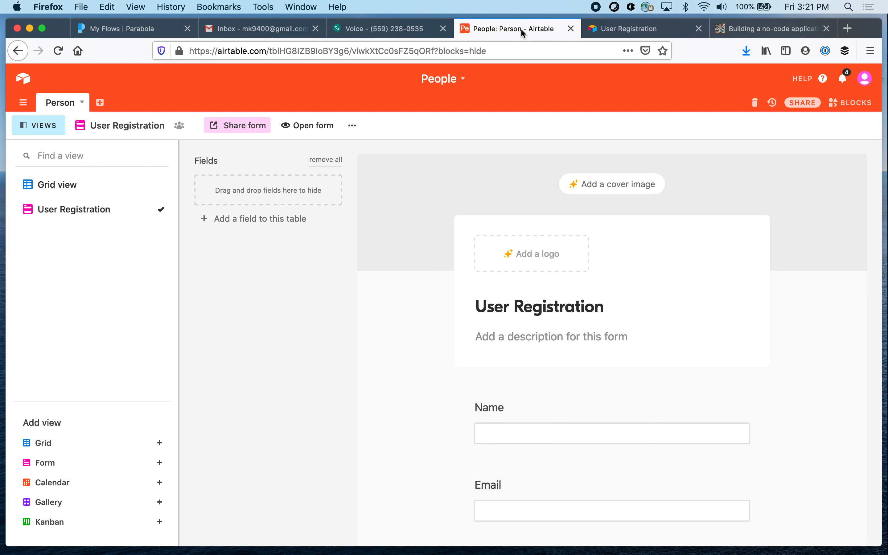
click(73, 189)
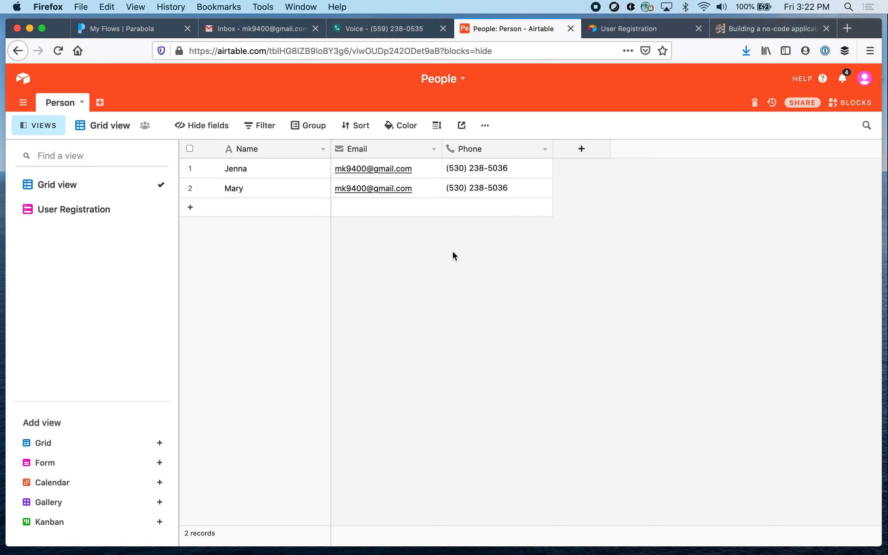
Switch to Parabola and open the flow "Registration: Airtable with text and email" in the editor
click(133, 32)
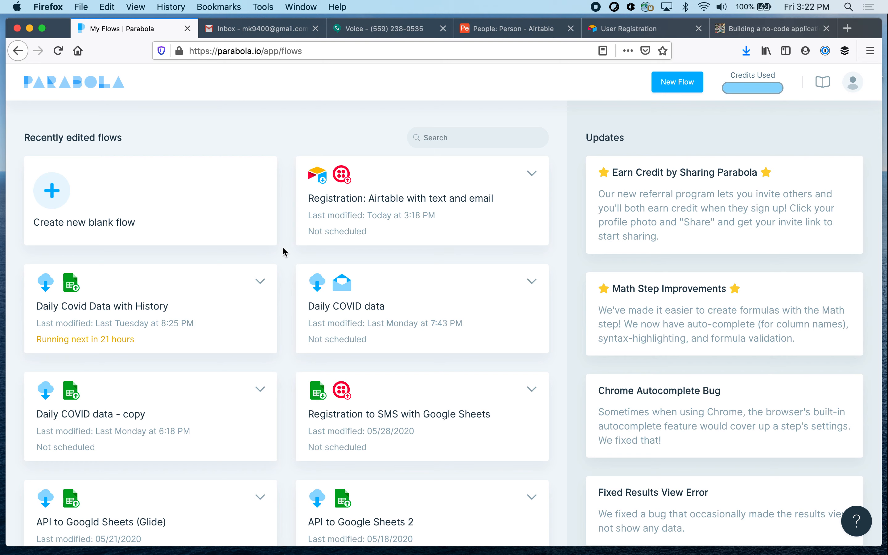
click(474, 180)
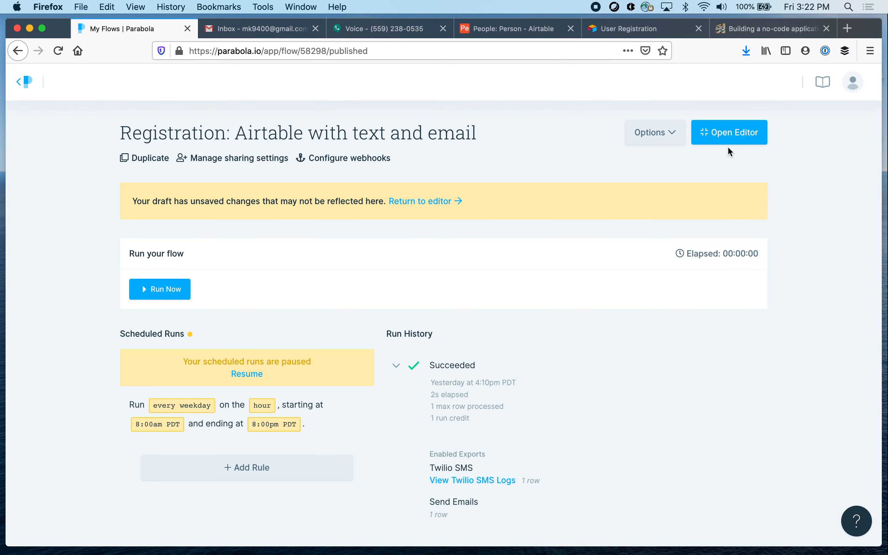
click(735, 141)
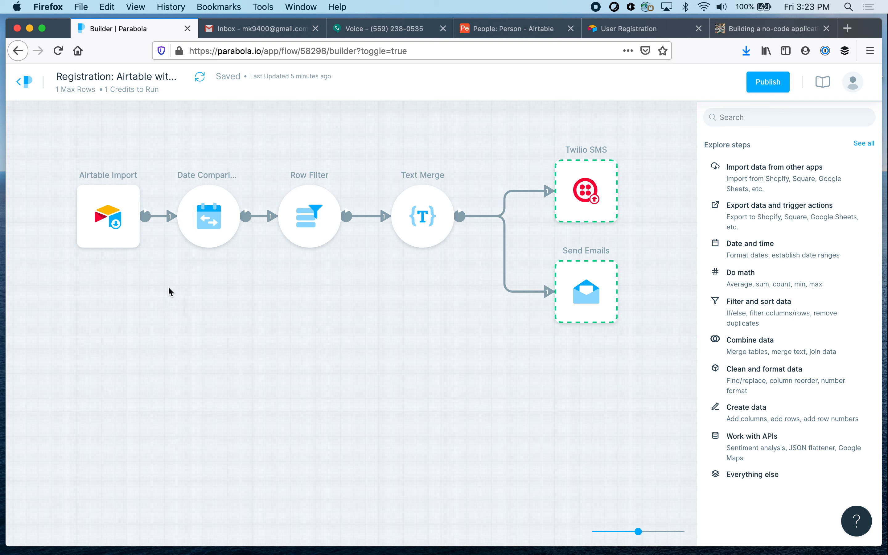
Open the Airtable Import step, refresh its data from the Person table and review the imported columns
click(100, 218)
click(89, 264)
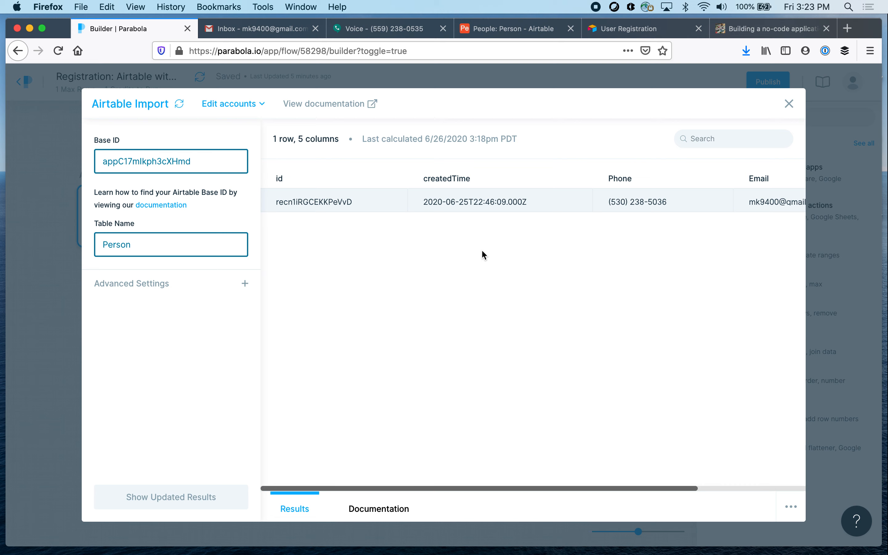
click(179, 105)
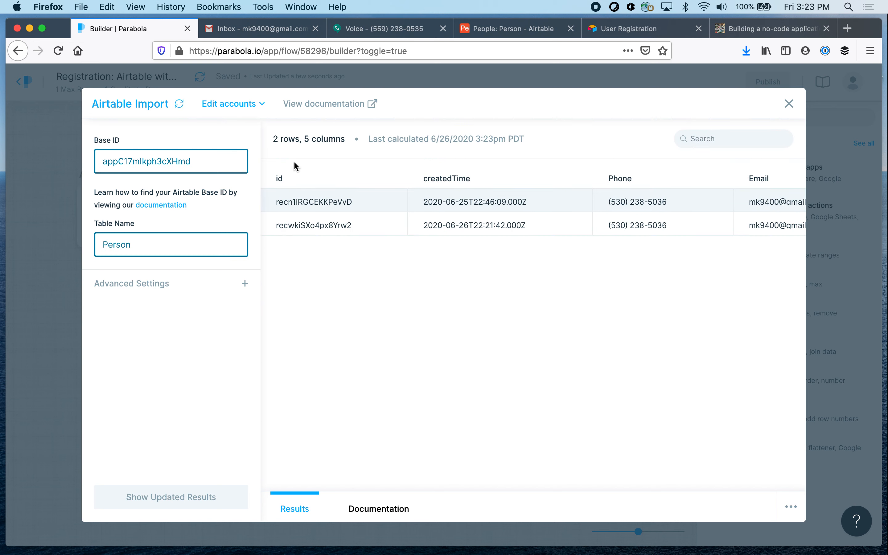
scroll(511, 226, right, 5)
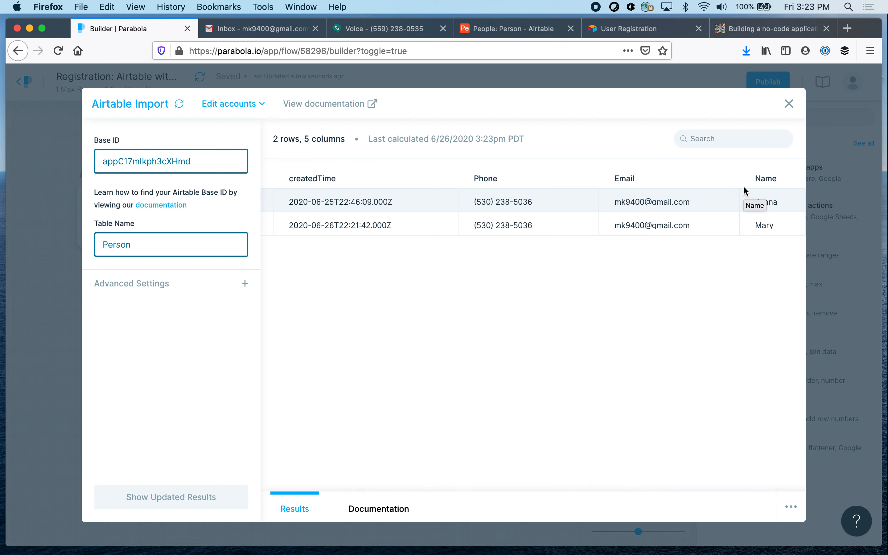
click(789, 105)
Examine the Date Comparison step's settings and its Minutes Since column, and close the step
mouse_move(205, 279)
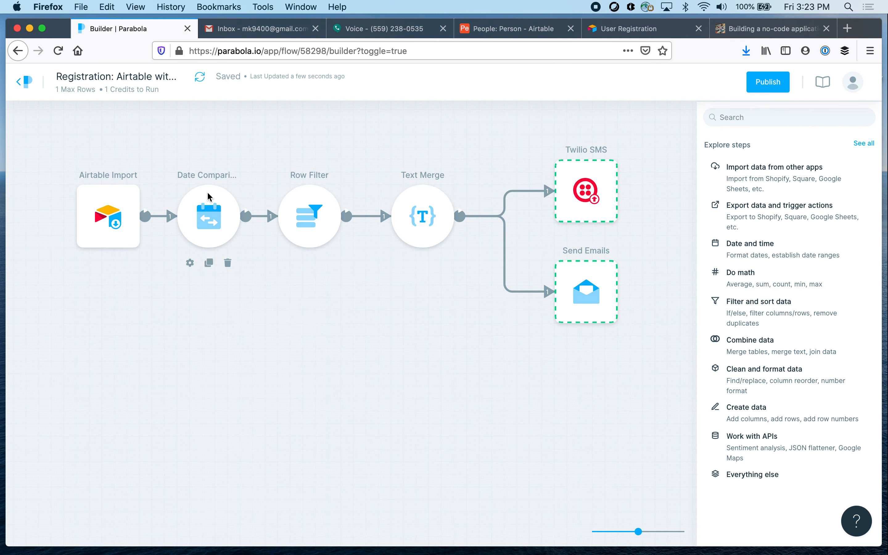
click(190, 263)
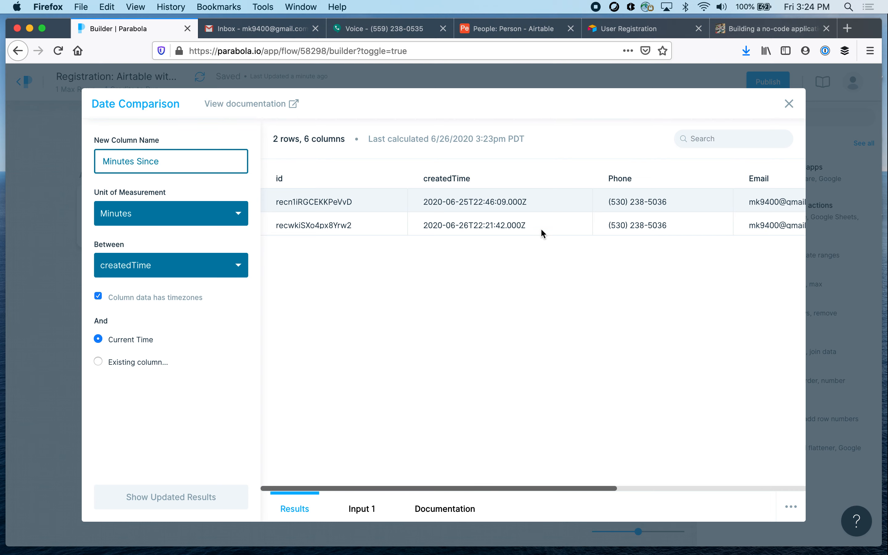
scroll(461, 227, right, 10)
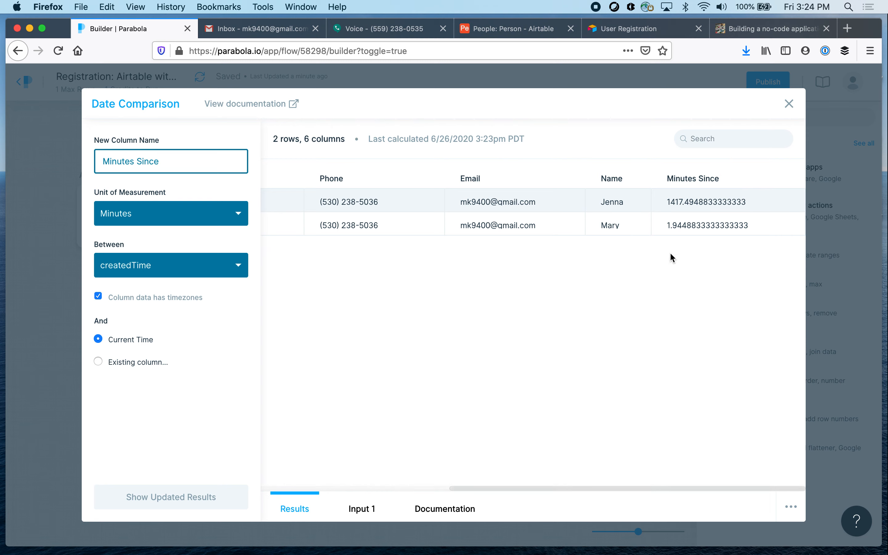
click(789, 106)
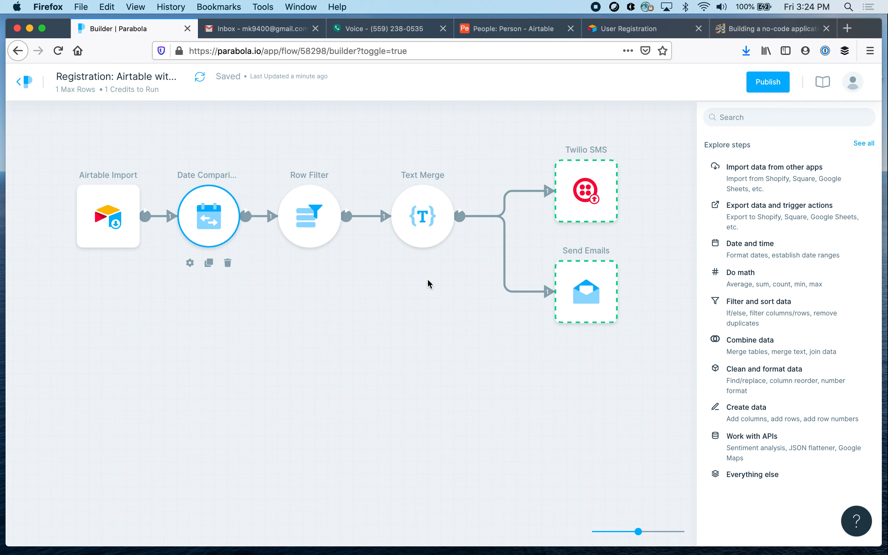
Examine the Row Filter step's rule on Minutes Since and the rows it keeps, and close the step
click(291, 245)
click(291, 263)
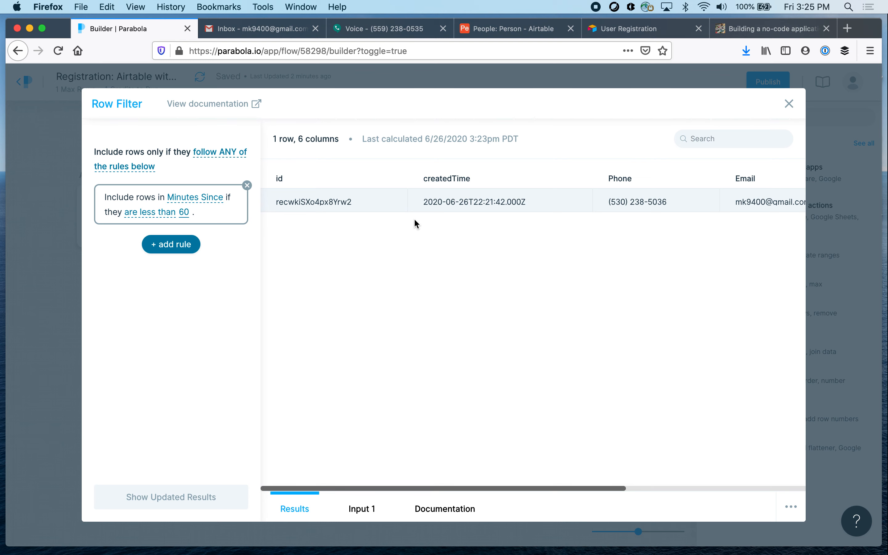
scroll(415, 222, right, 10)
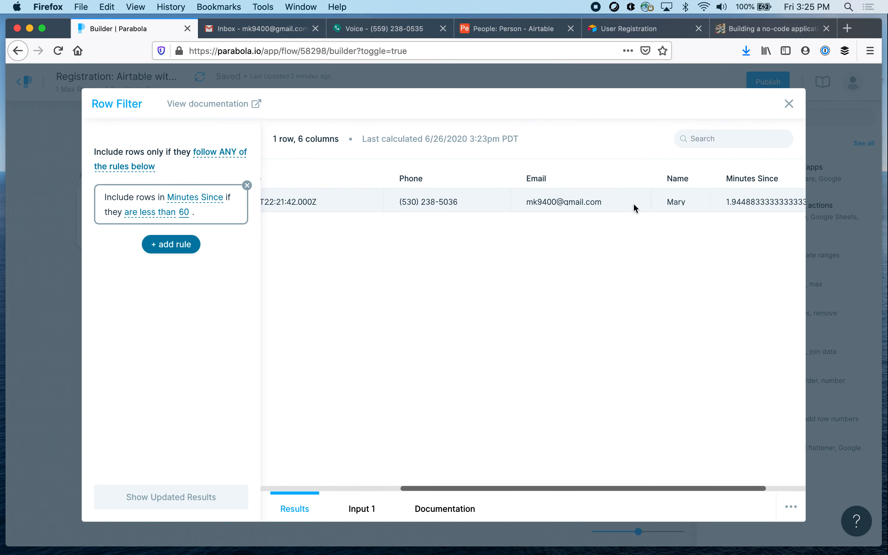
scroll(661, 213, right, 3)
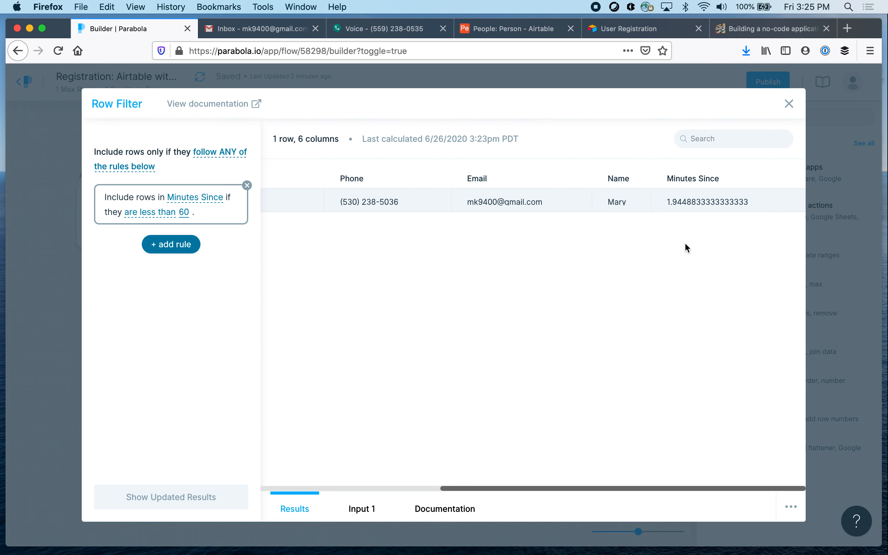
click(789, 104)
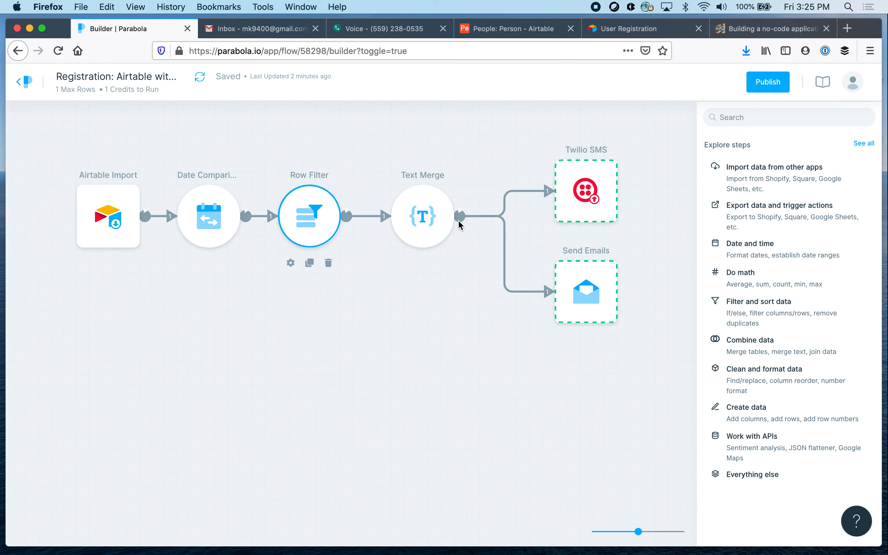
Examine the Text Merge step's Message column and its text template with the Name and Email placeholders, and close the step
click(418, 228)
click(404, 263)
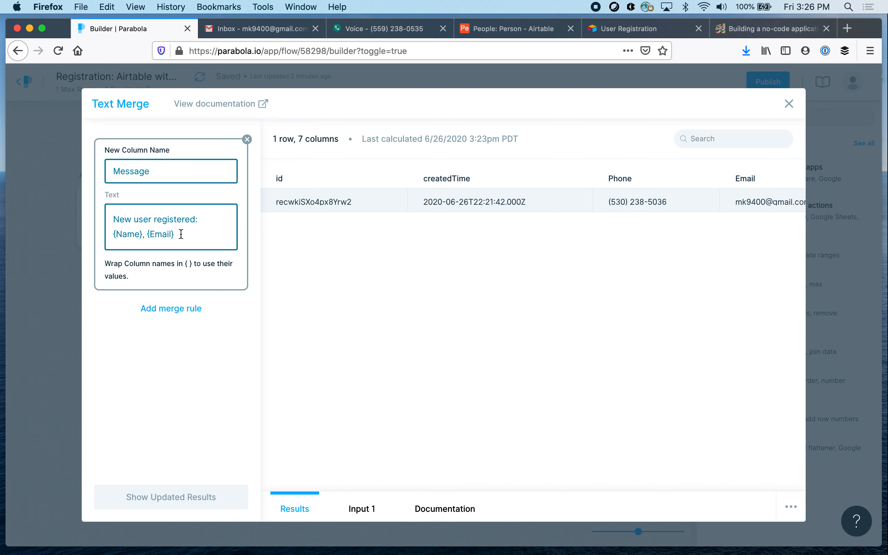
click(789, 104)
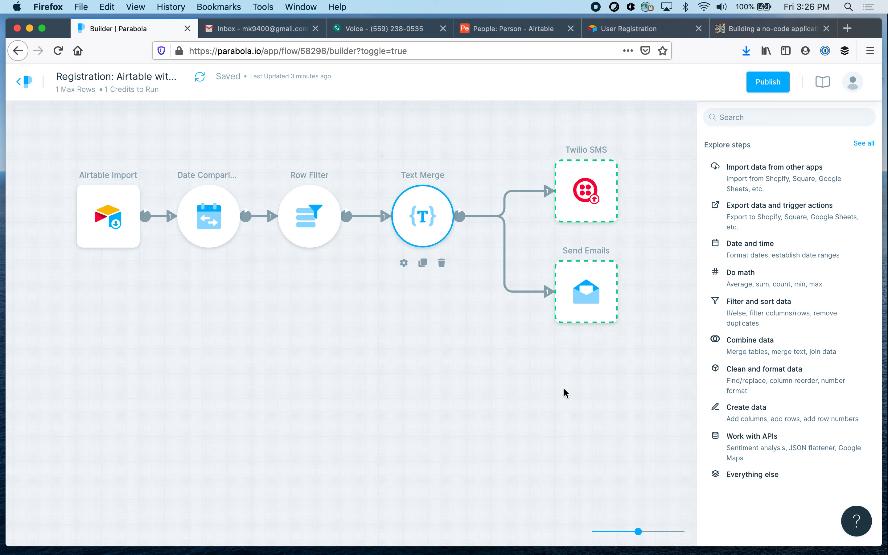
Examine the Twilio SMS step's recipient, sender and message column settings along with its input data, and close the step
click(565, 203)
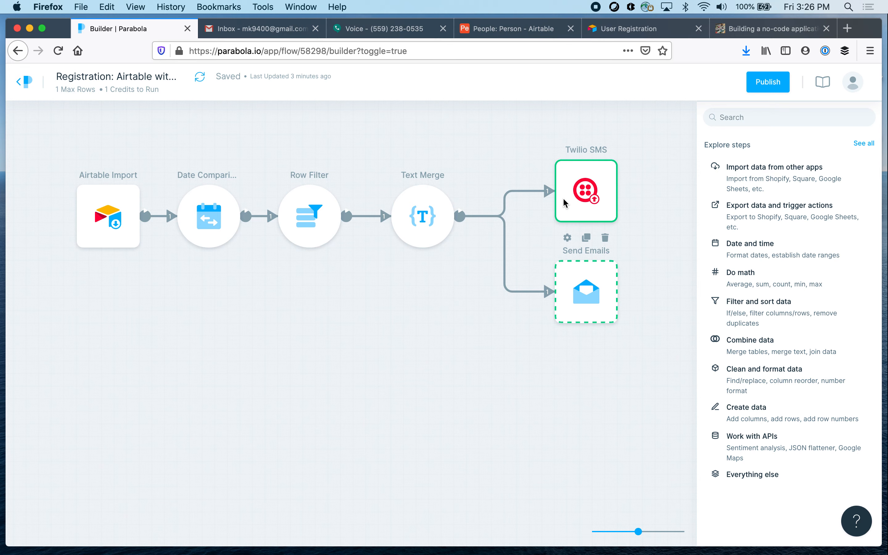
click(568, 239)
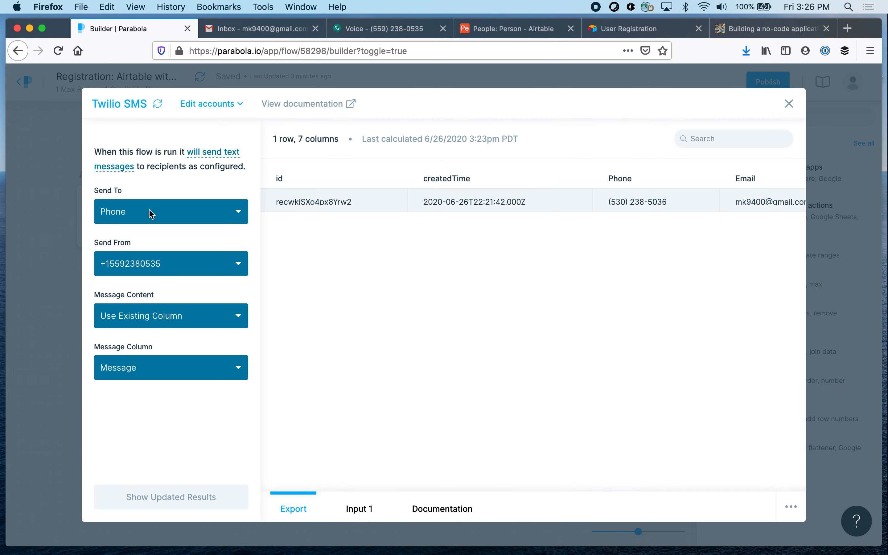
scroll(489, 194, right, 5)
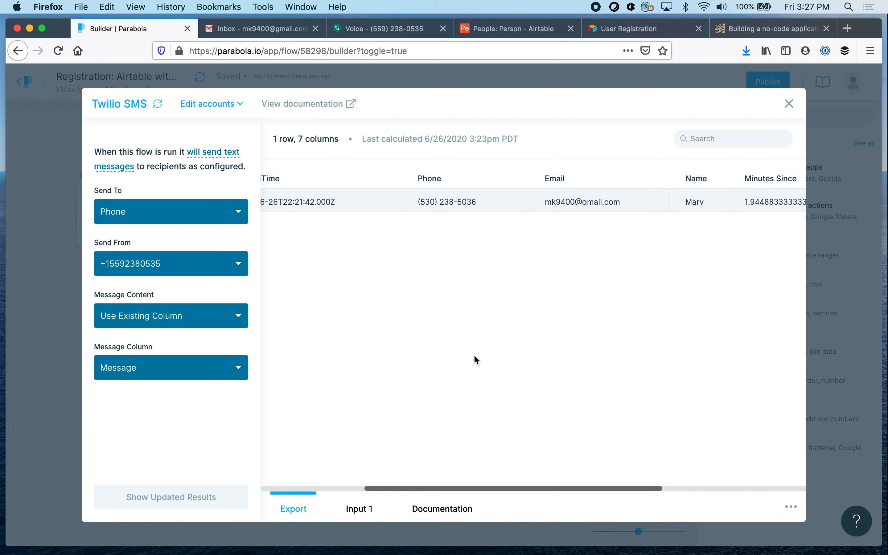
click(789, 104)
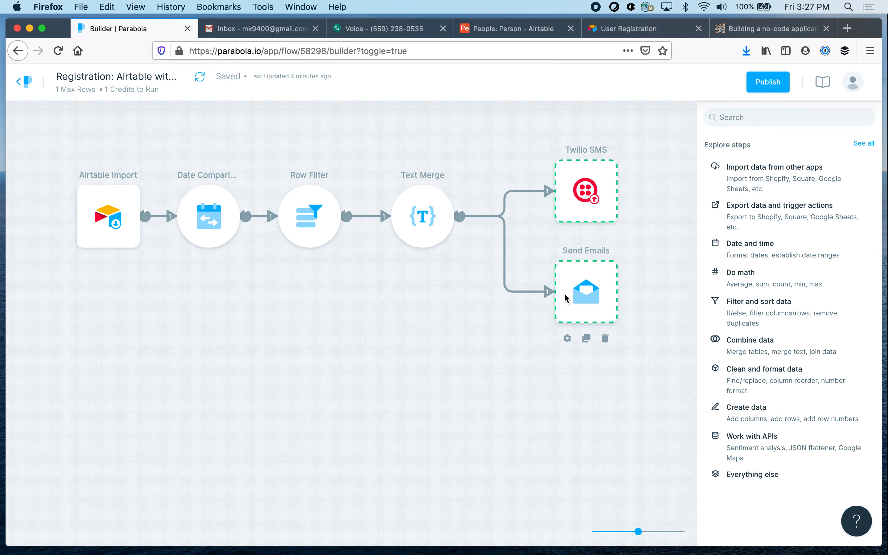
Examine the Send Emails step's recipients, subject and body settings along with its data columns, and close the step
click(566, 339)
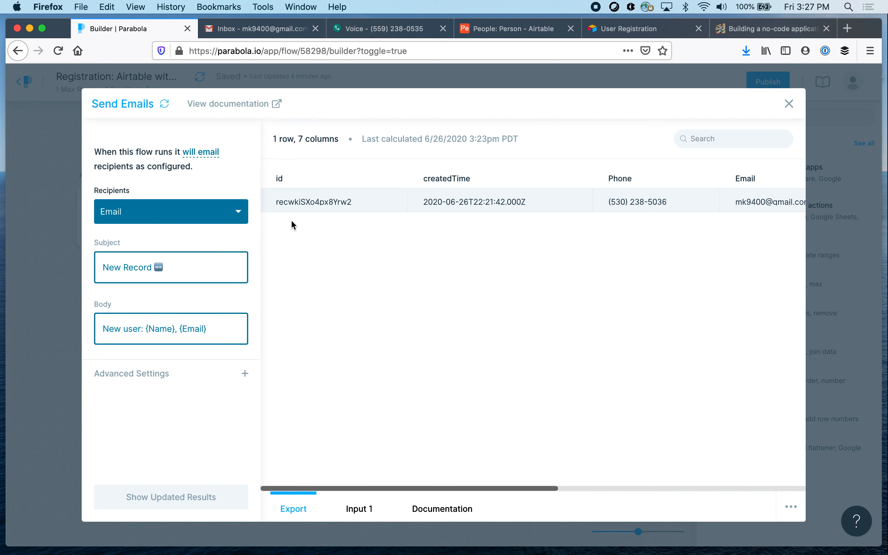
scroll(543, 208, right, 5)
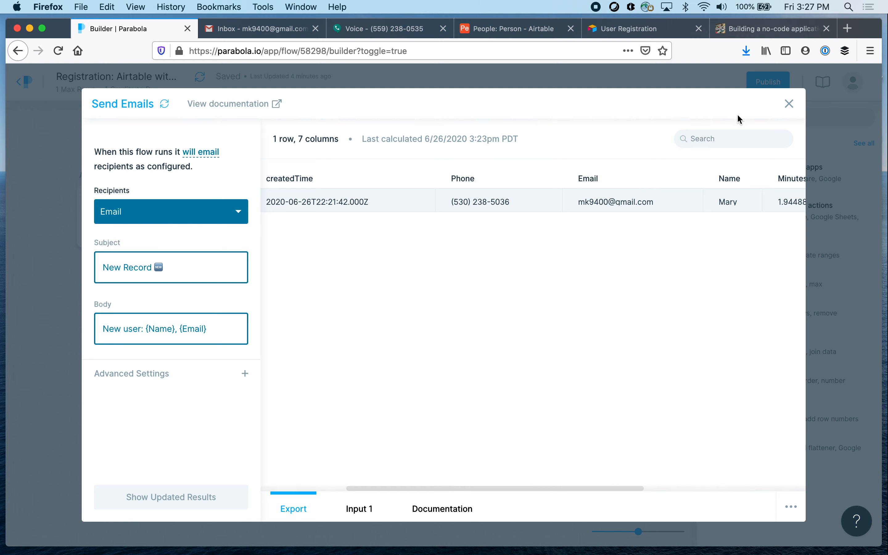
click(789, 105)
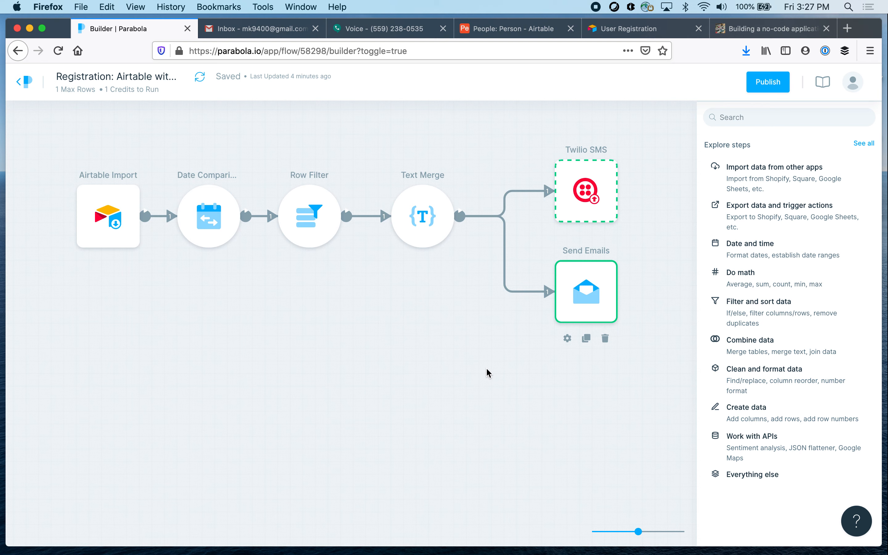
Publish the flow and review the frequency options for a new schedule rule, closing the rule without saving
click(774, 82)
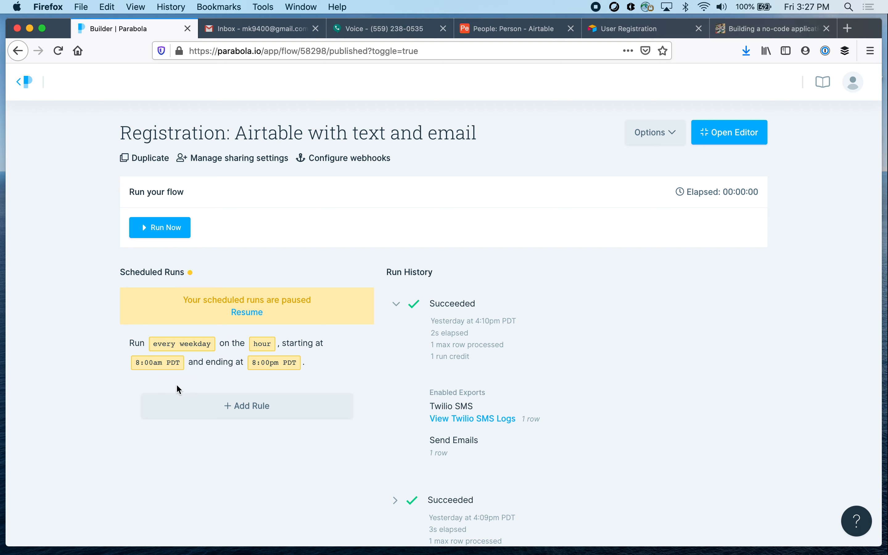
click(255, 410)
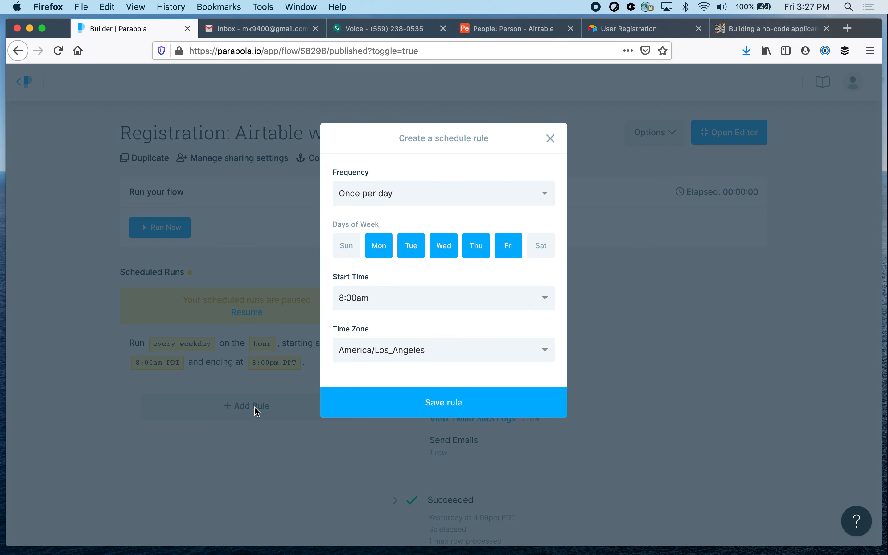
click(438, 191)
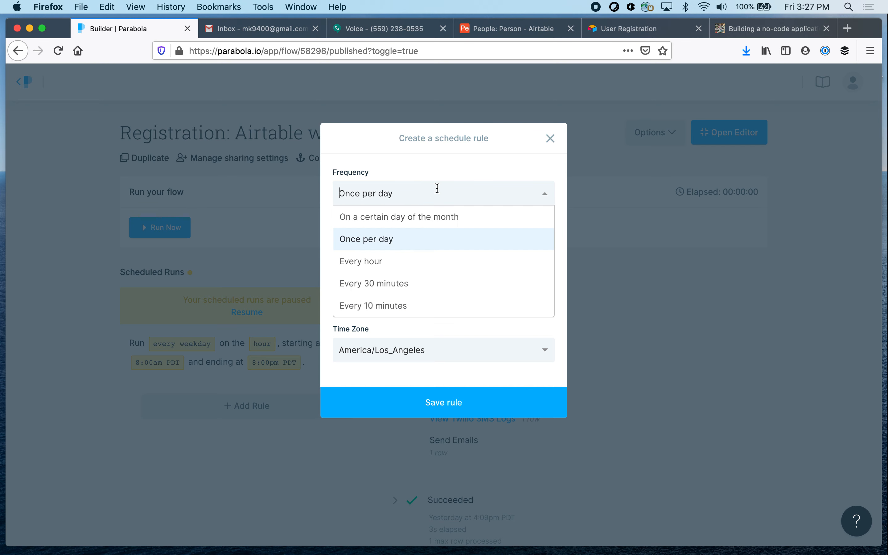
click(551, 139)
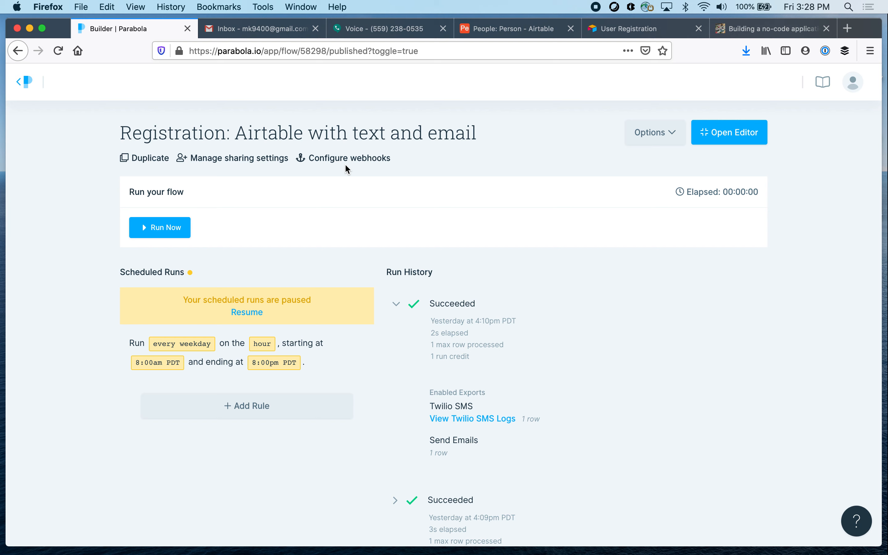
Run the published flow immediately with the Twilio SMS and Send Emails destinations enabled
click(165, 234)
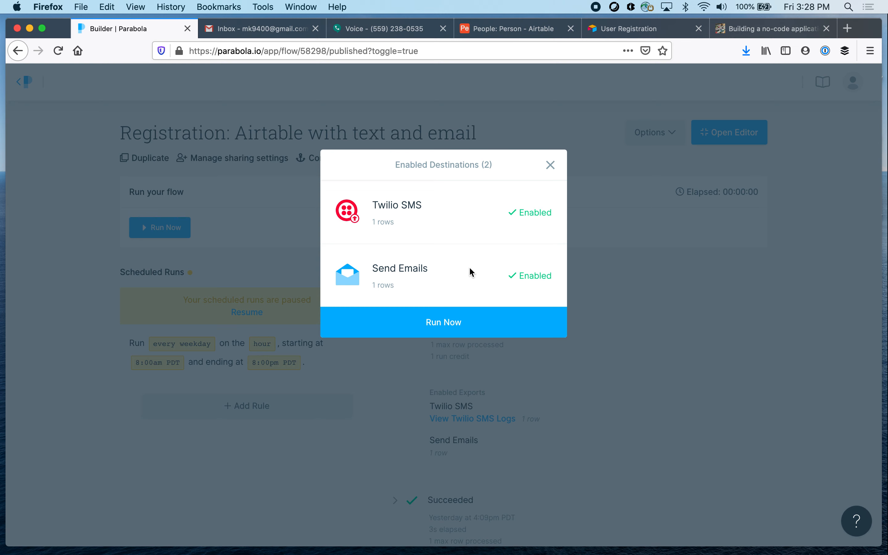
click(444, 323)
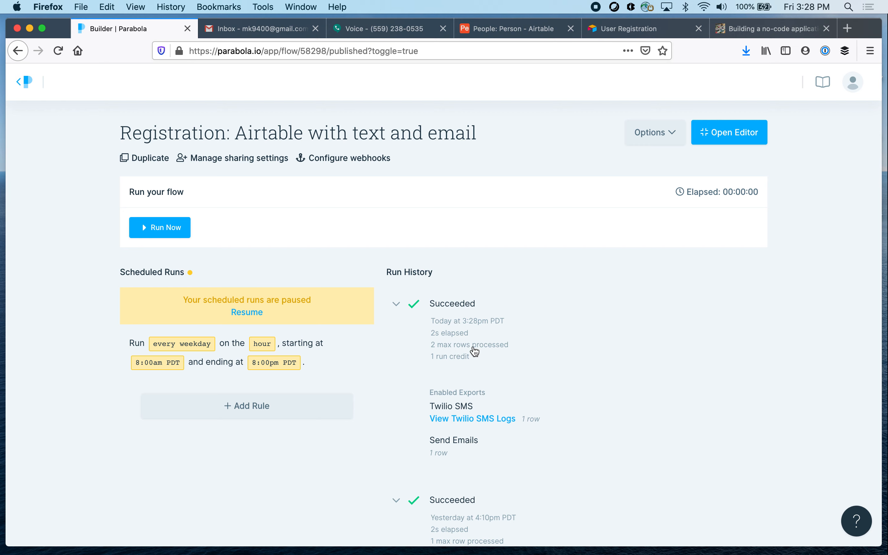
Switch to Gmail, refresh the inbox and open the newest "New Record" email from Parabola
click(259, 29)
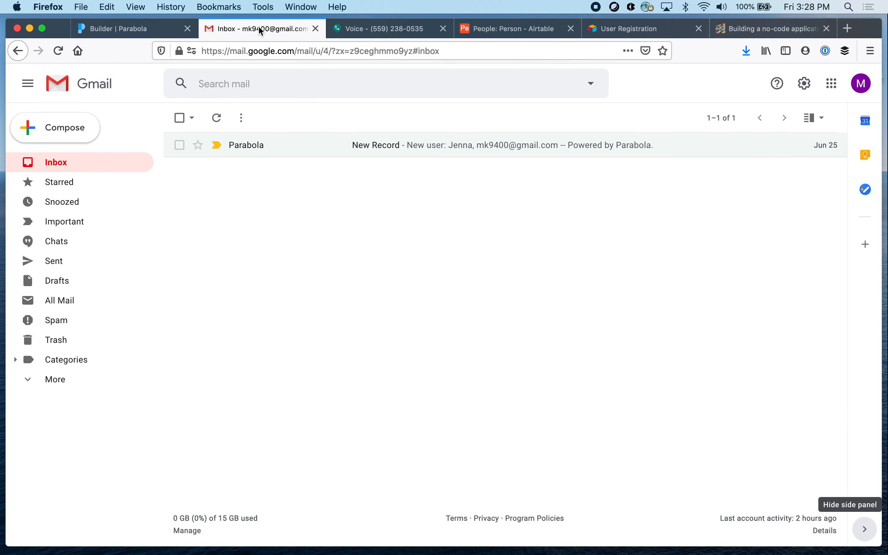
click(217, 118)
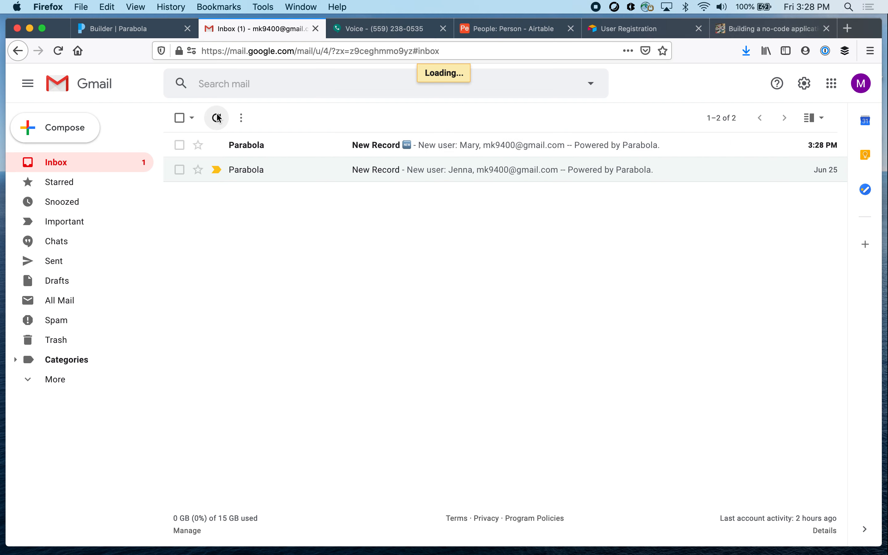
click(384, 145)
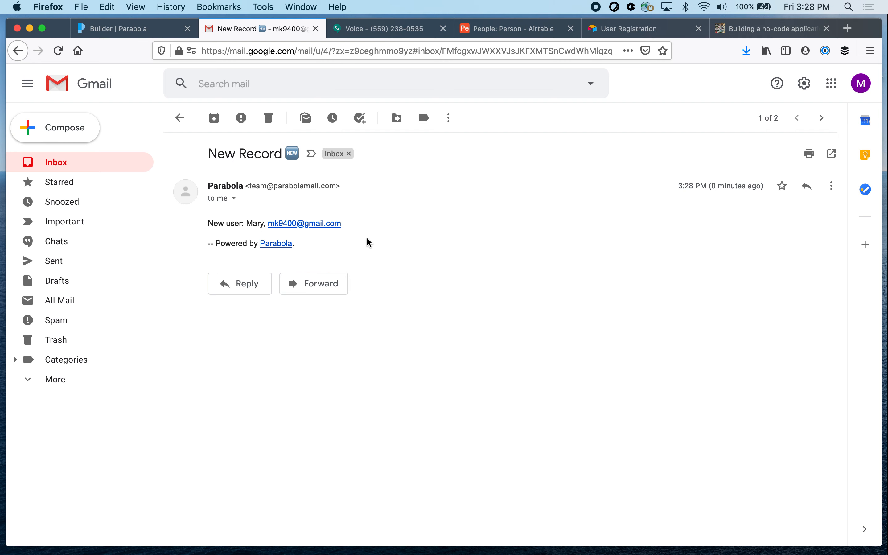
Switch to Google Voice and check the message conversation for the new registration text
click(385, 29)
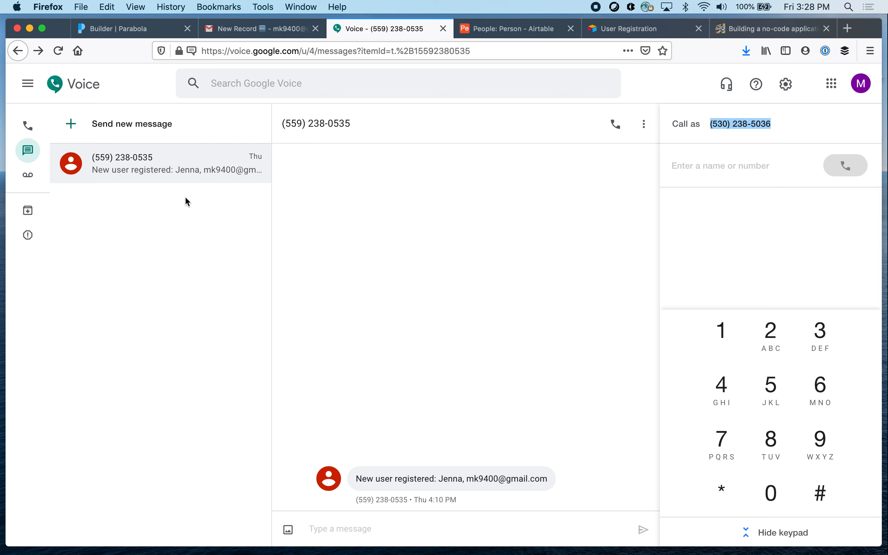
click(201, 161)
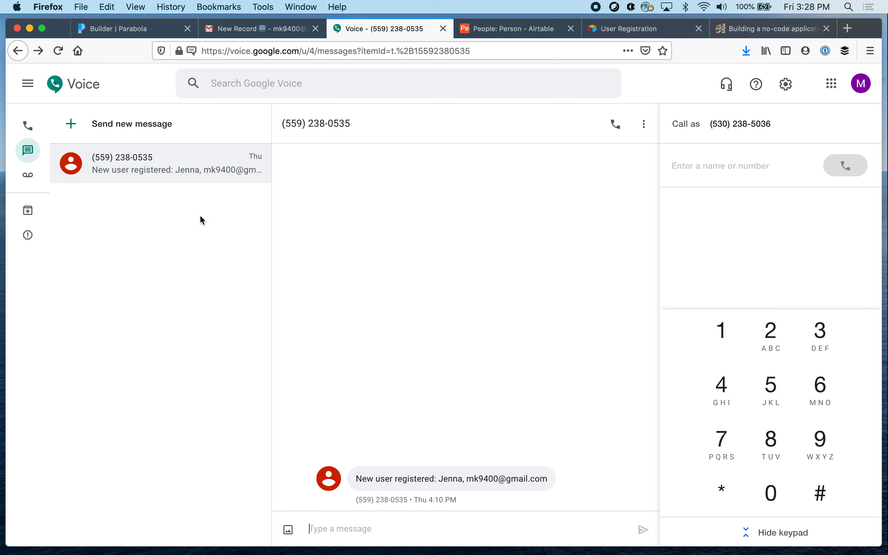
click(28, 130)
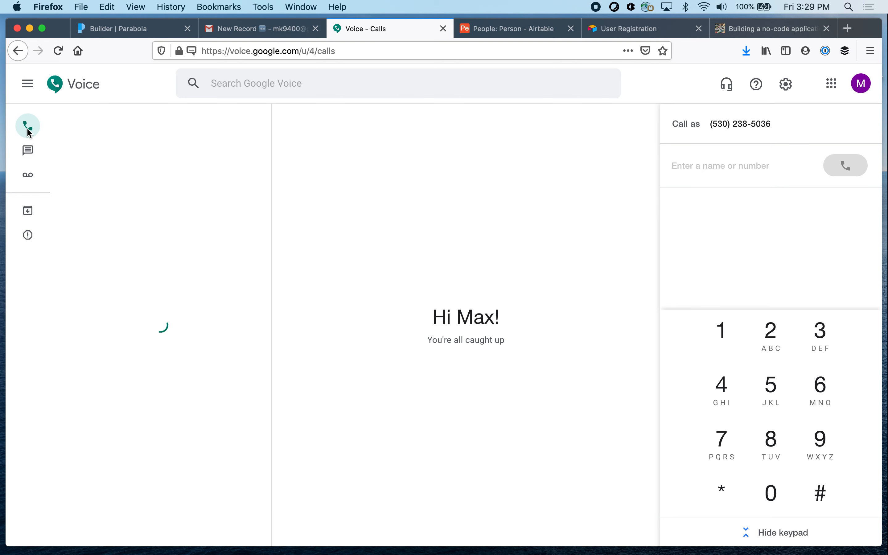
click(28, 151)
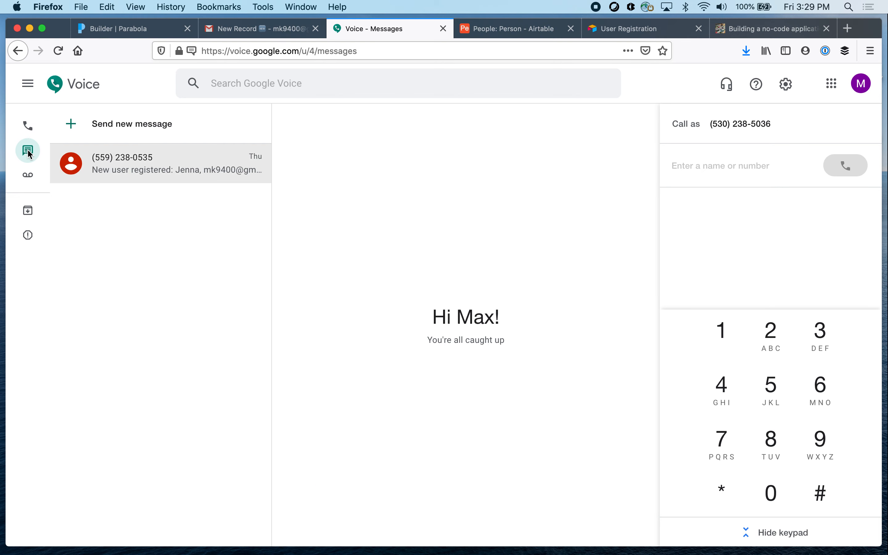
click(203, 159)
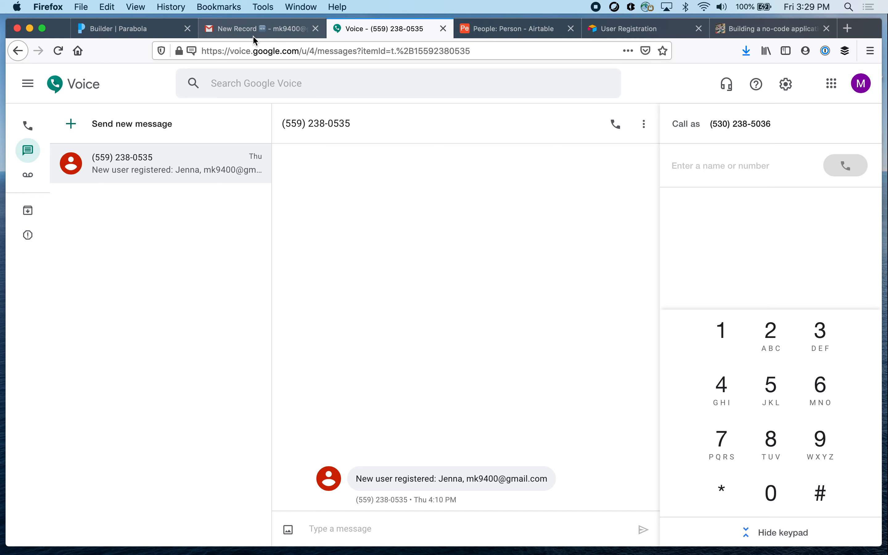
Reopen the flow's editor in Parabola, and switch to Airtable to check the records in the Person table
click(146, 31)
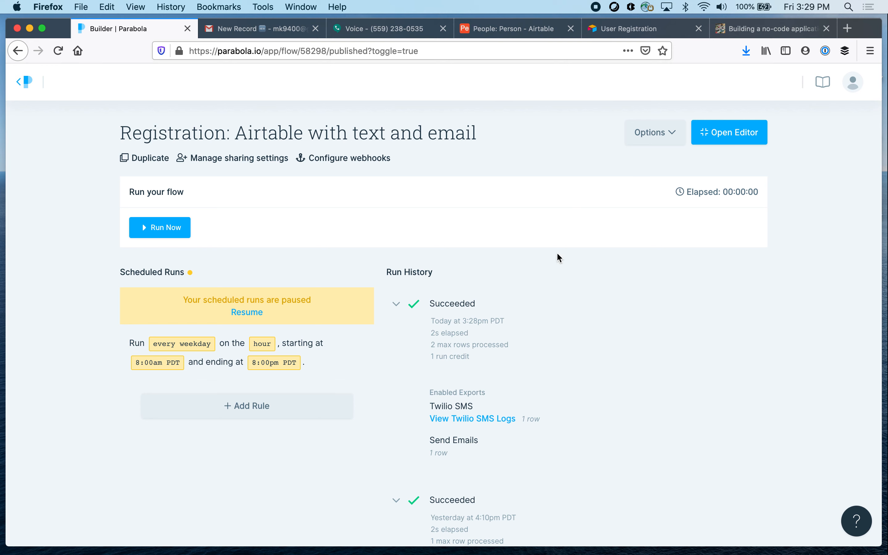
click(739, 134)
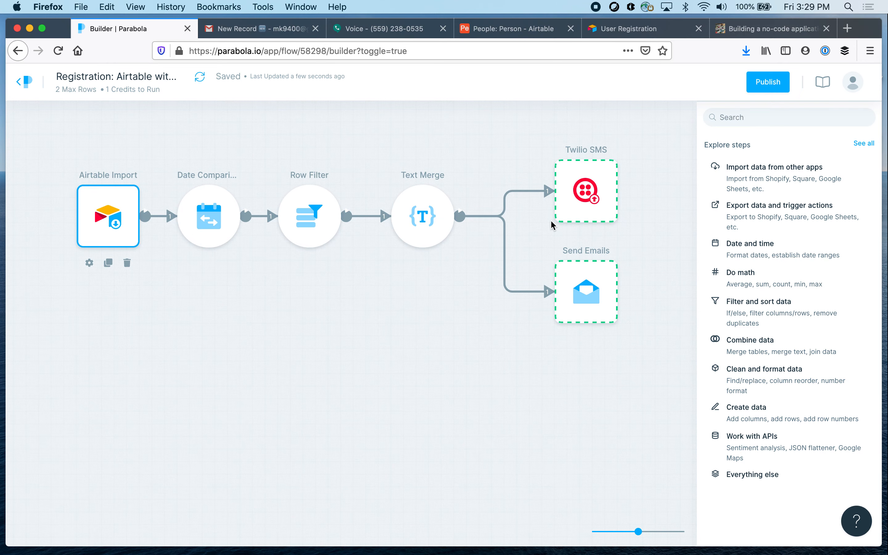
click(601, 174)
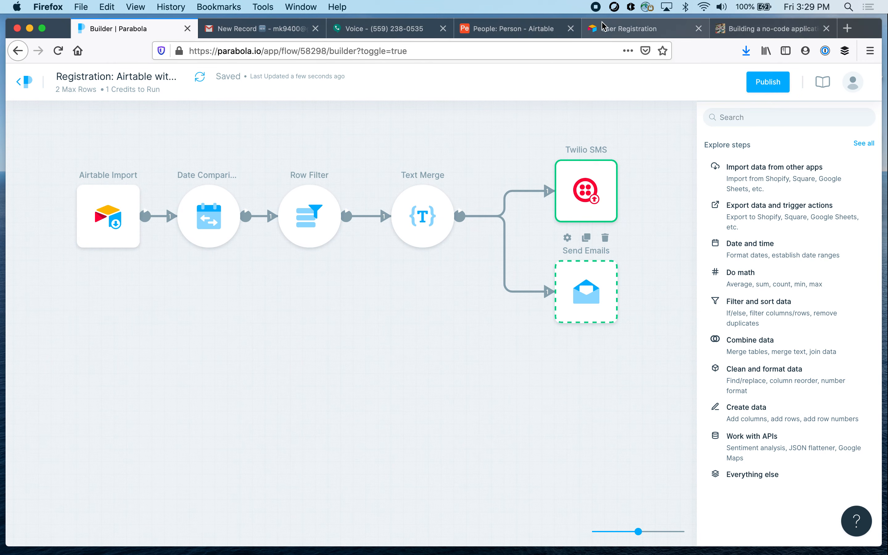
click(621, 29)
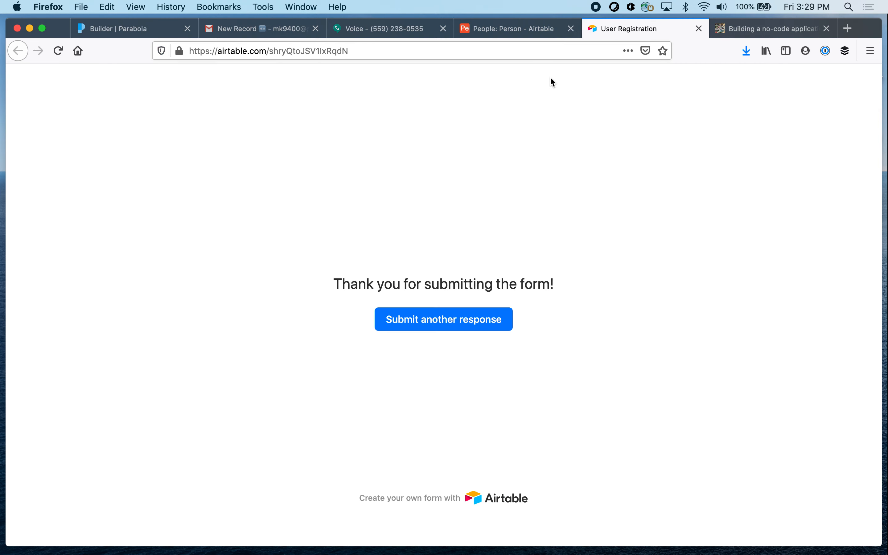
click(529, 32)
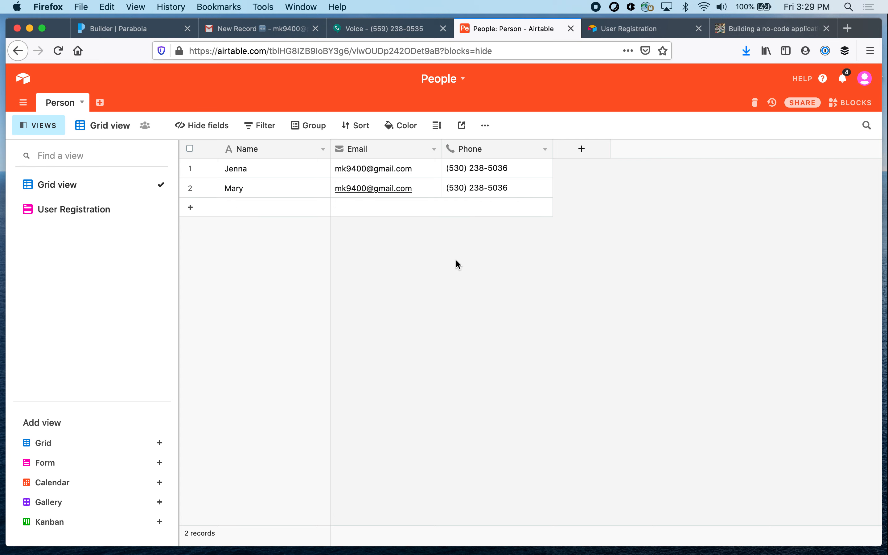
Switch to Google Voice and reload the page to check the conversation for the latest registration text
click(395, 28)
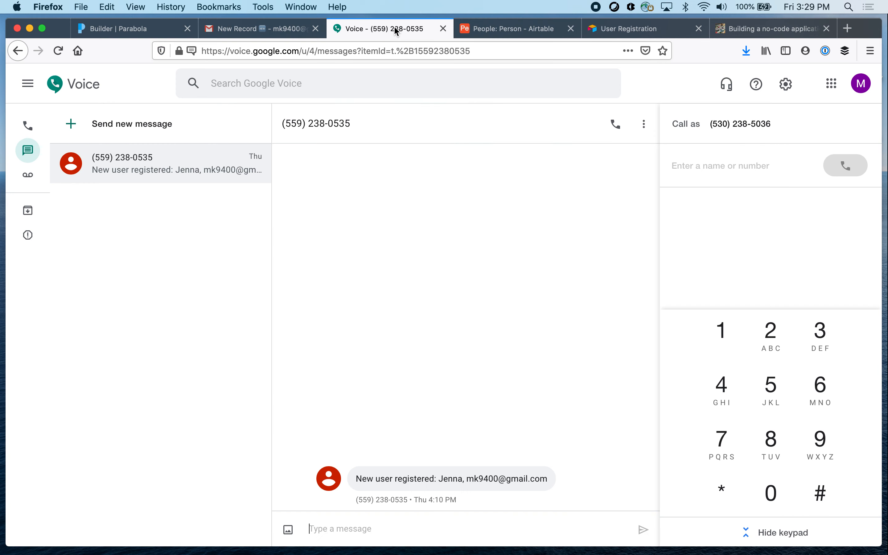
click(58, 51)
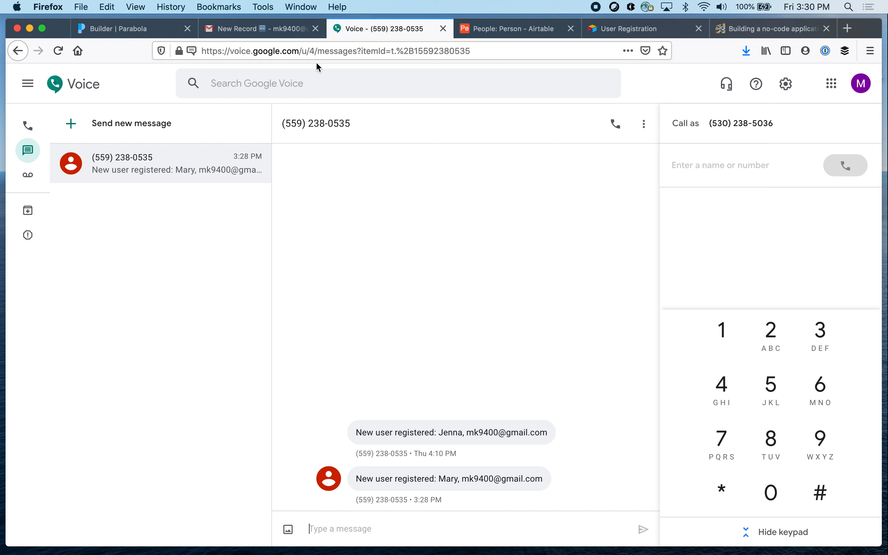
Return to the Parabola flow, and switch to the blog post on building the no-code application to review its title and introduction
click(115, 31)
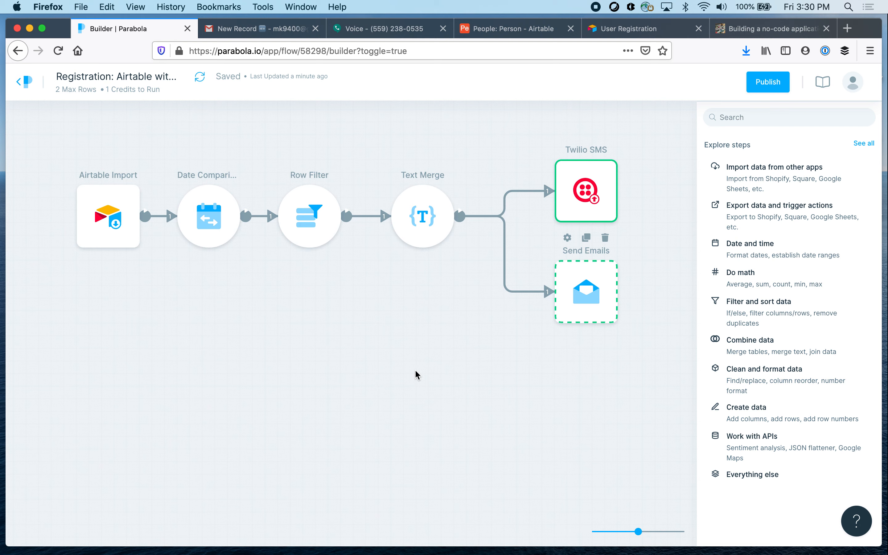
click(748, 33)
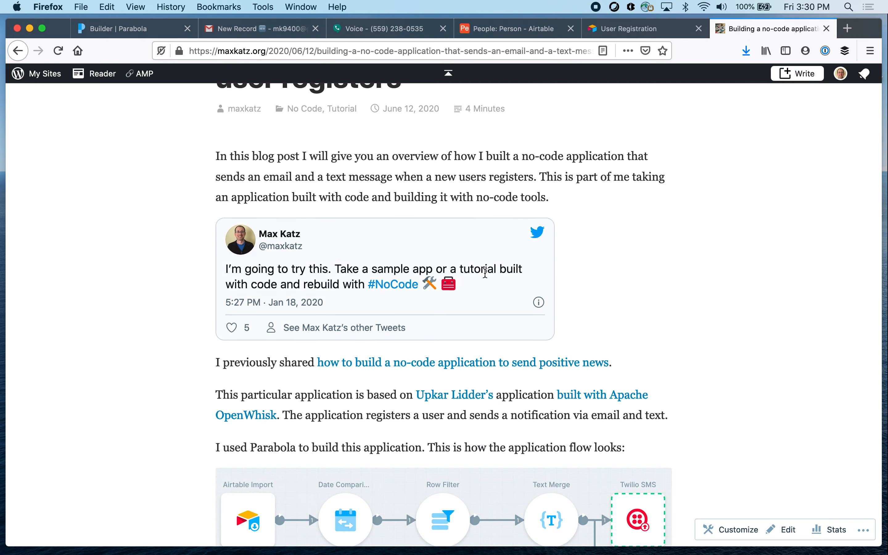
scroll(666, 253, up, 3)
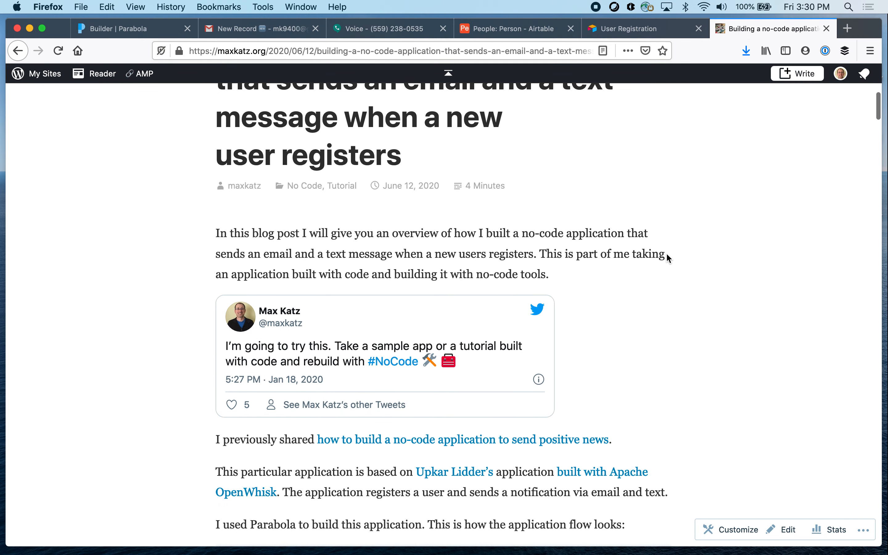
scroll(667, 254, up, 3)
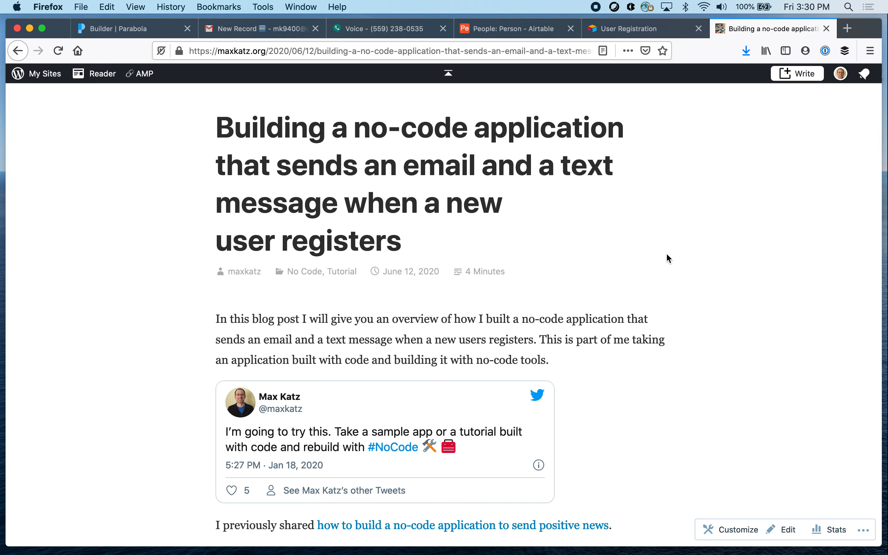
scroll(667, 254, down, 15)
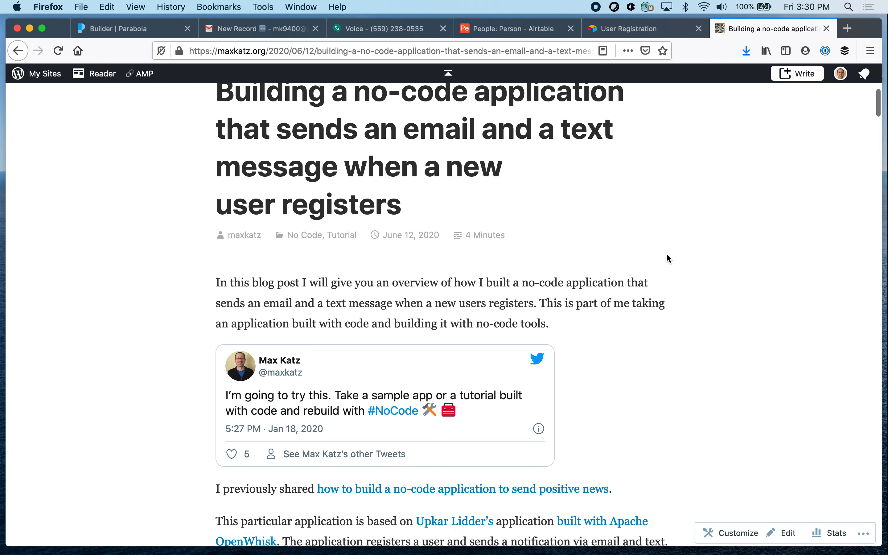